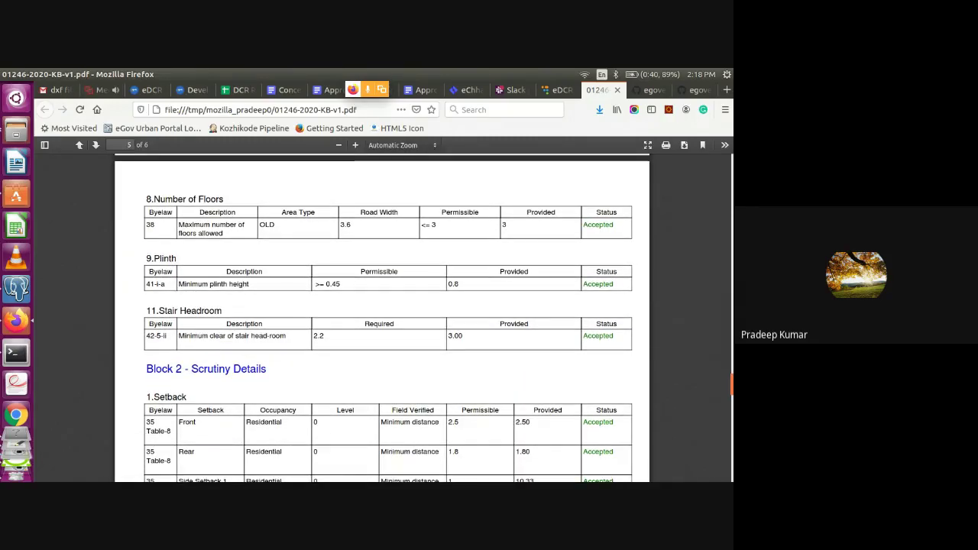
- Review the plan scrutiny report's Block 2 details through the last page, plus its application, plot and declaration details
scroll(382, 317, down, 8)
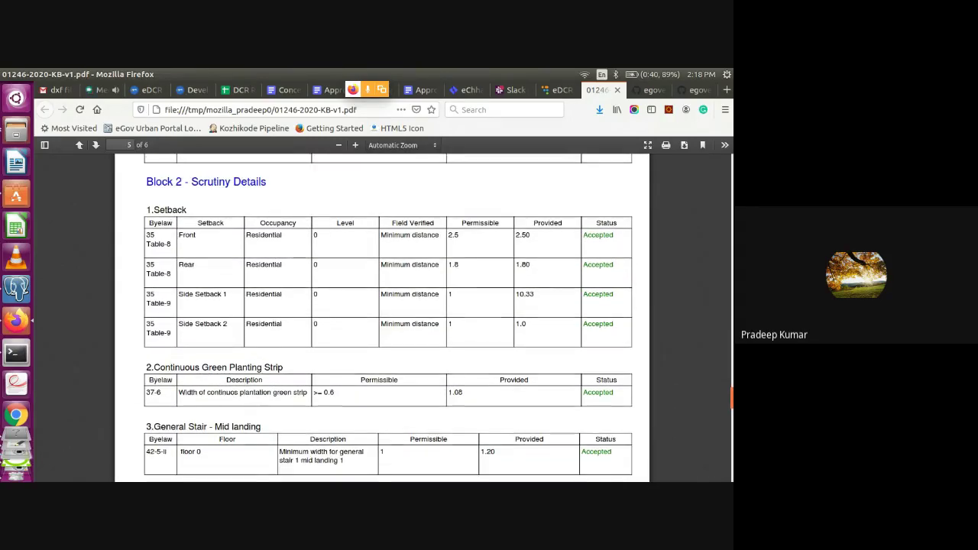
scroll(382, 317, down, 5)
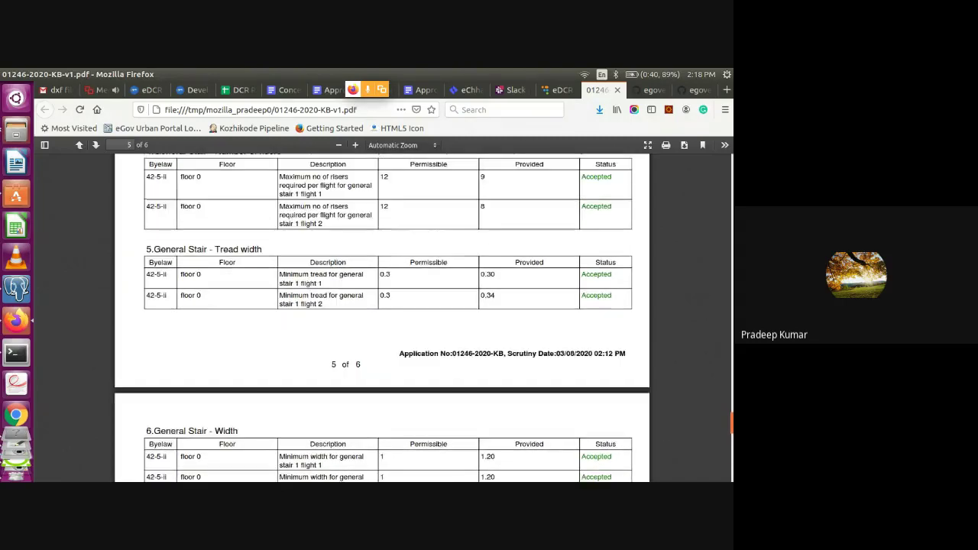
scroll(382, 317, down, 15)
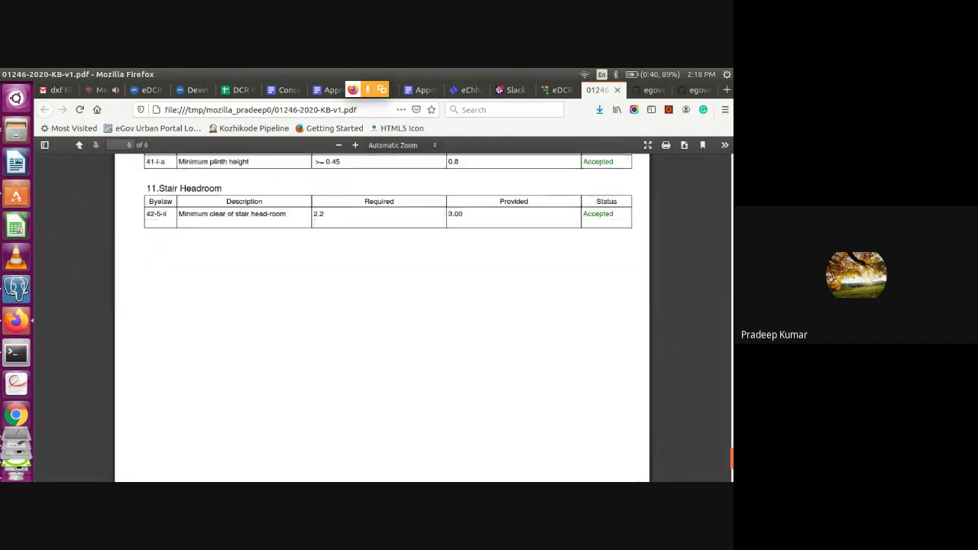
key(Home)
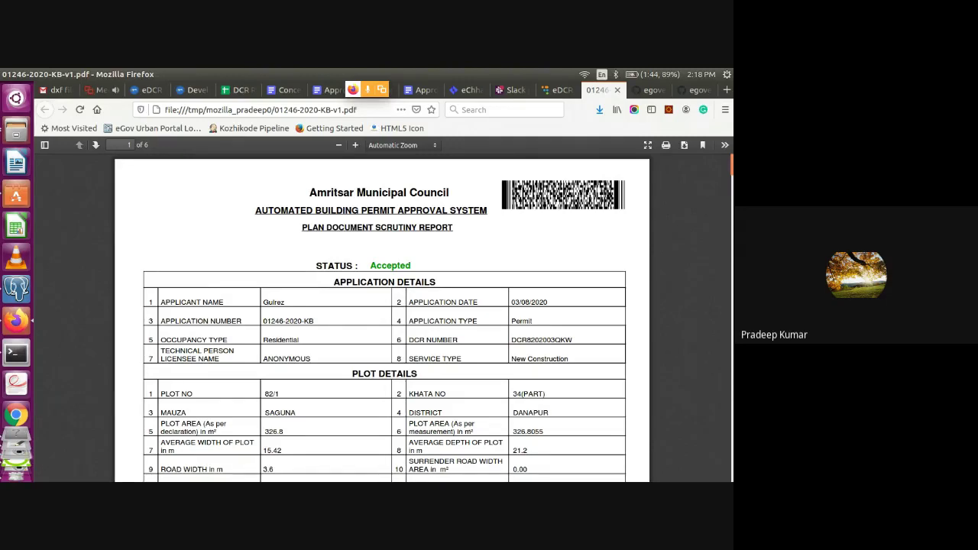
scroll(382, 317, down, 5)
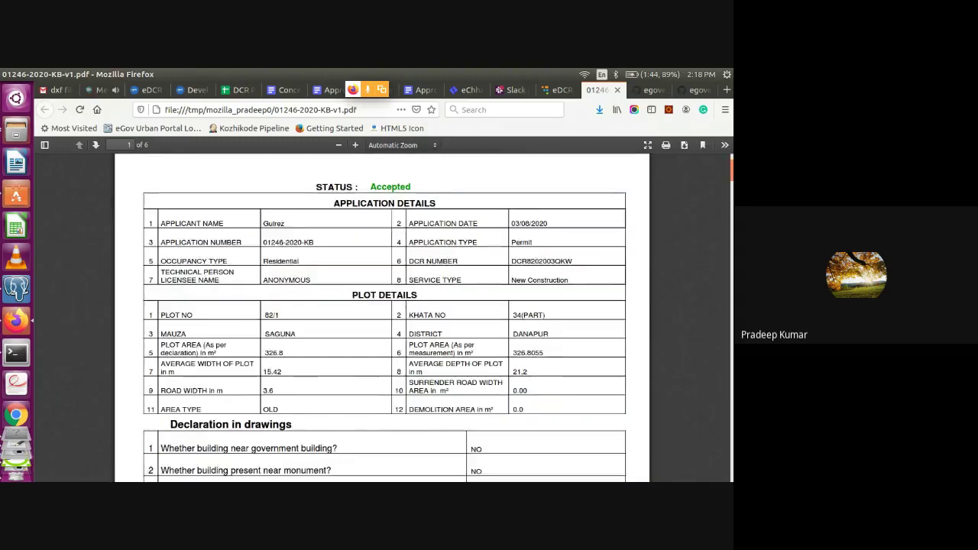
scroll(382, 317, down, 3)
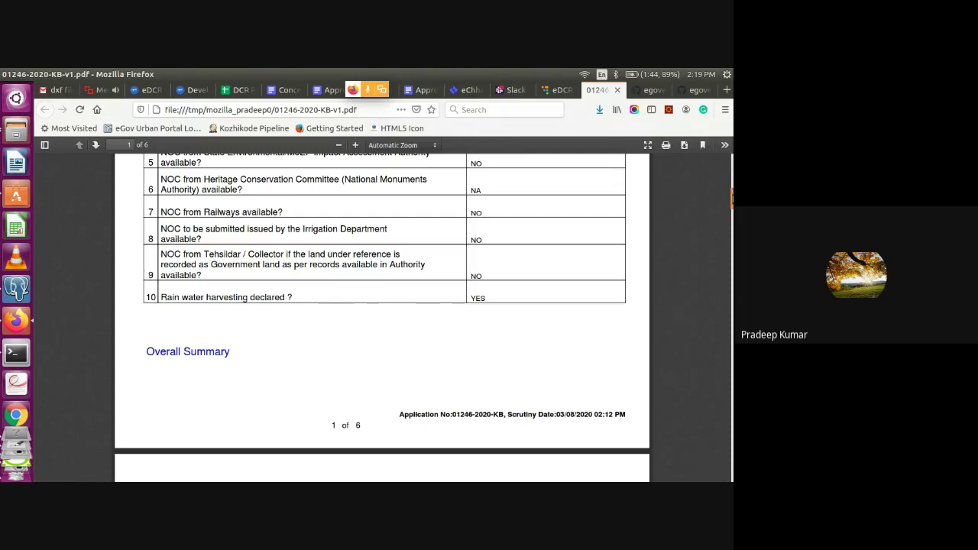
key(Home)
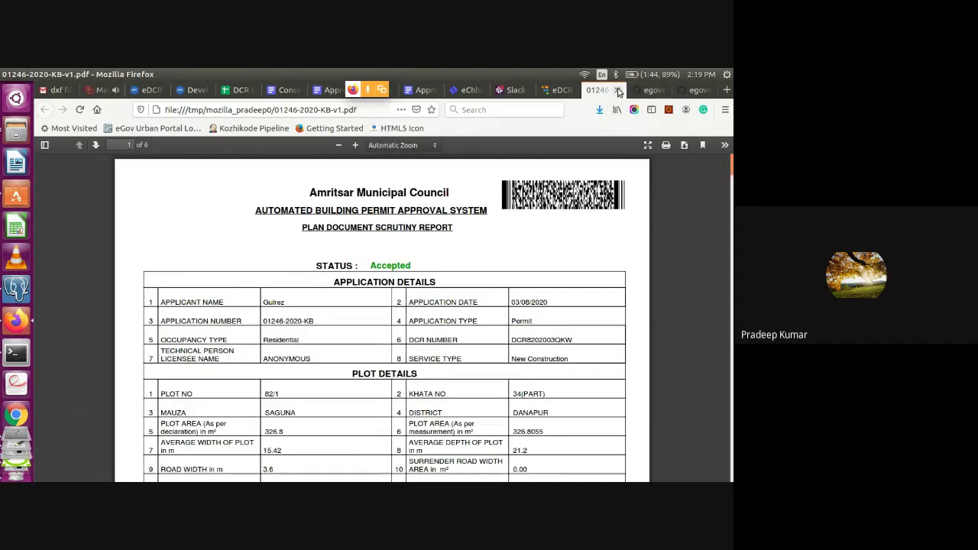
- Close the scrutiny report and return to the accepted eDCR scrutiny result with its building plan scrutiny number
click(619, 91)
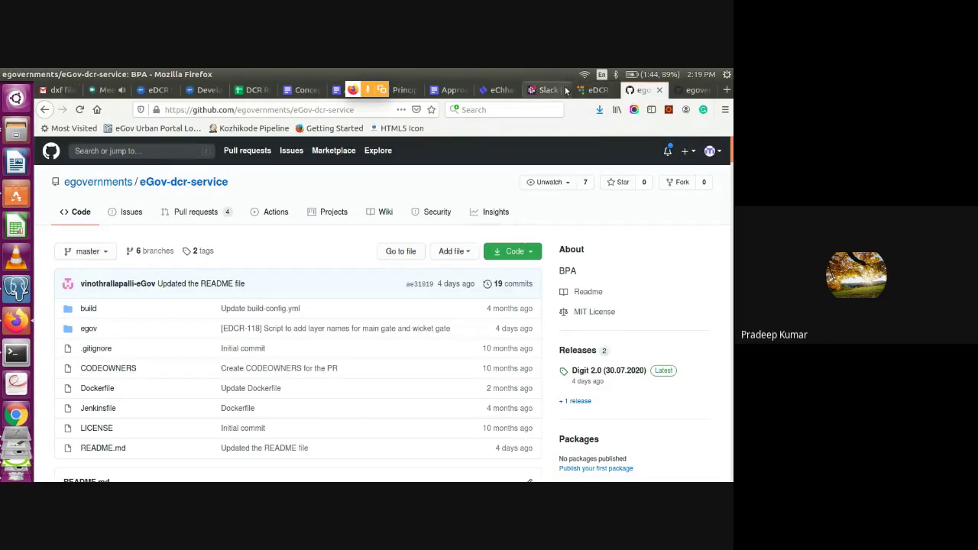
click(596, 91)
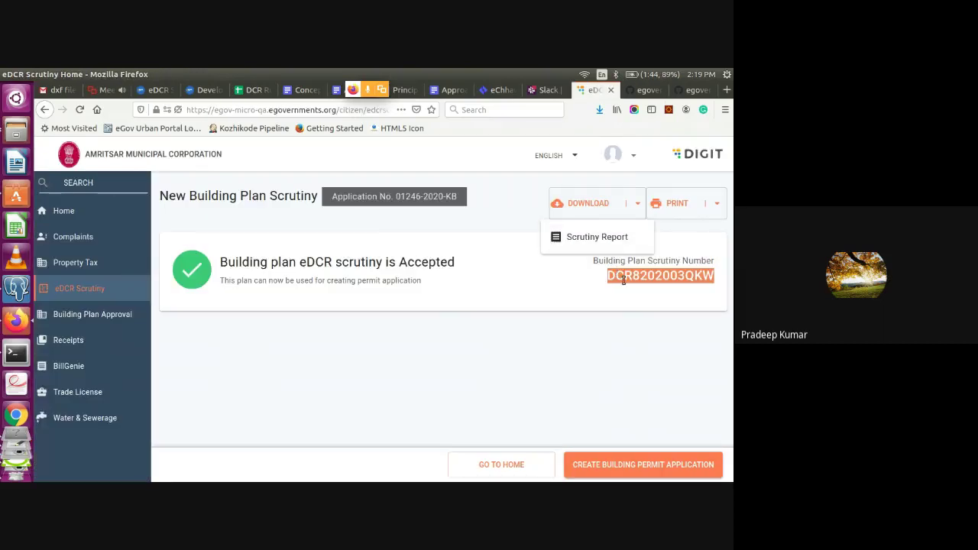
click(624, 281)
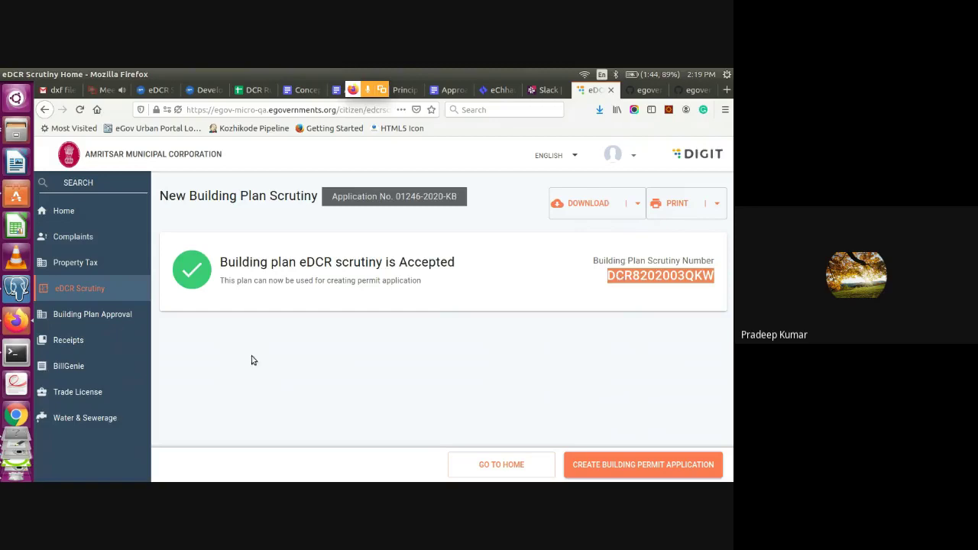
- Check the My Applications list under Building Plan Approval and return to the Building Plan Approval home
click(109, 321)
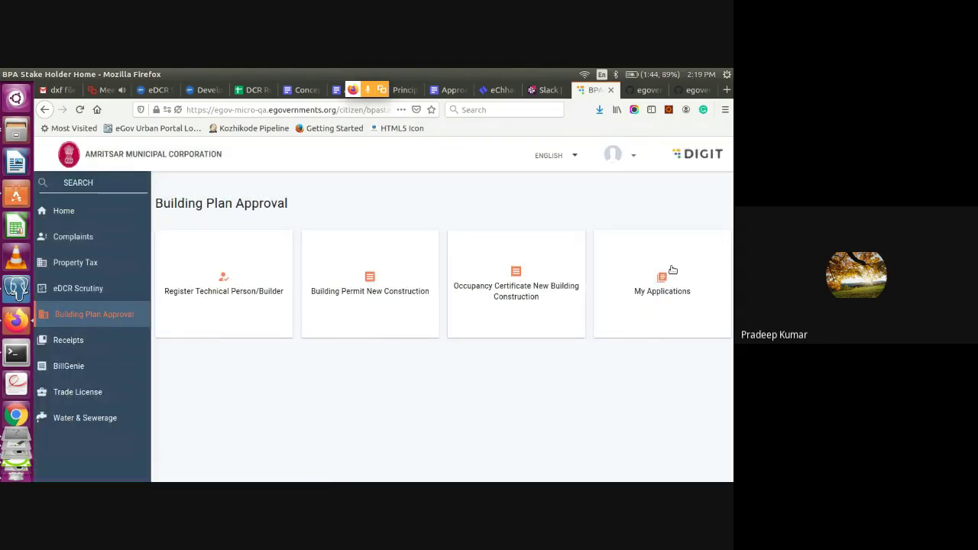
click(663, 285)
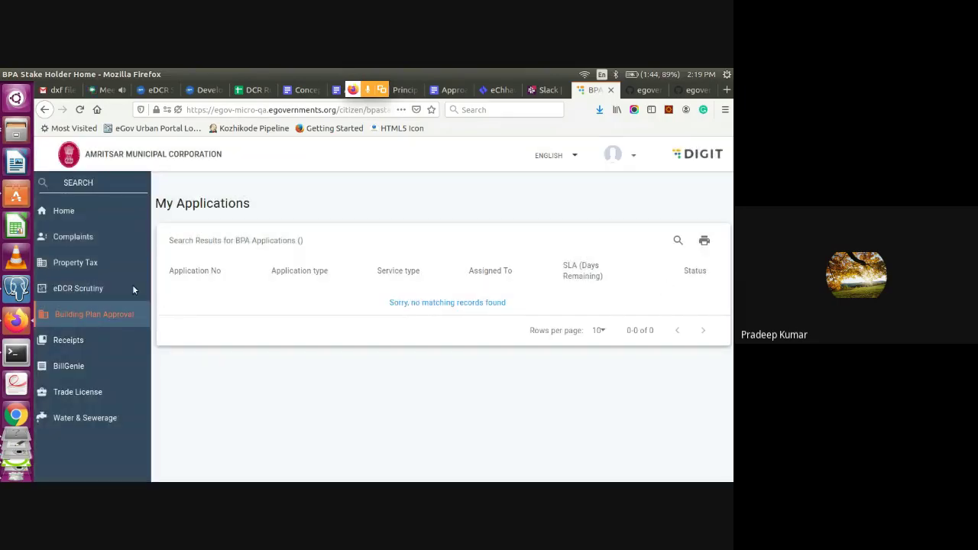
click(94, 312)
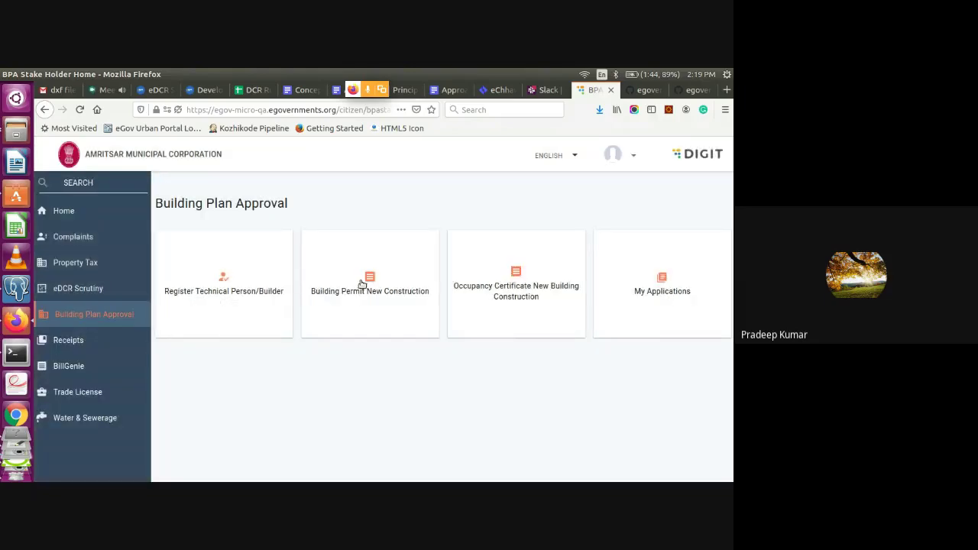
- Start a Building Permit New Construction application for Amritsar and fetch its basic details using the building plan scrutiny number
click(363, 283)
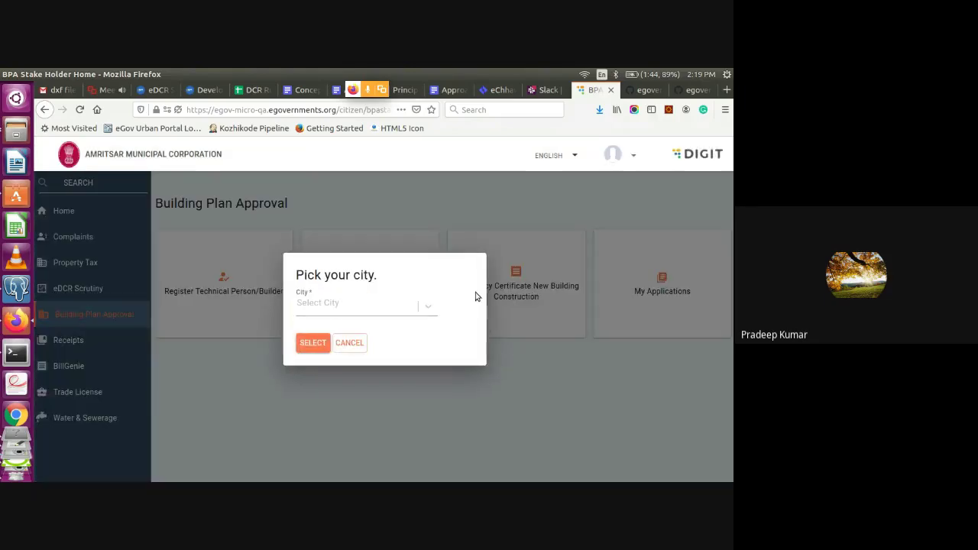
click(429, 308)
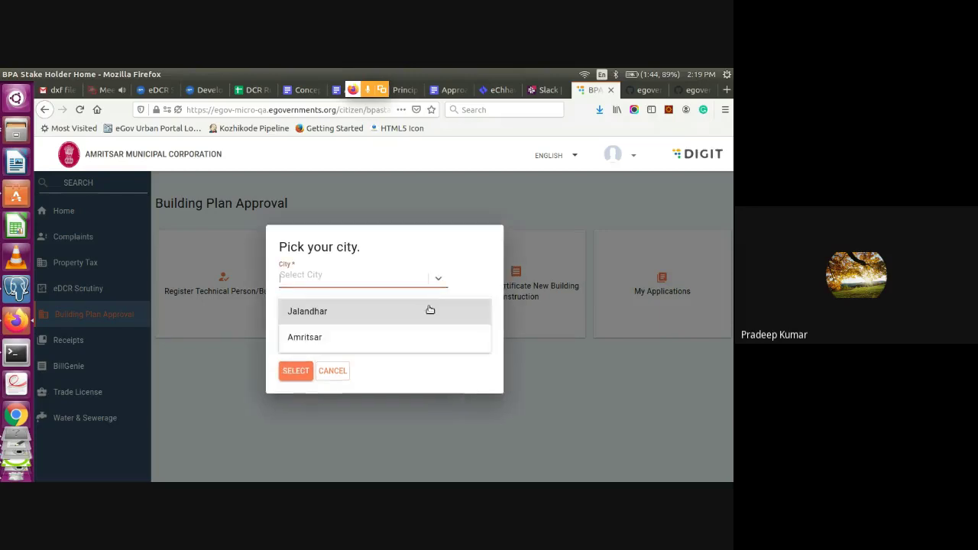
click(353, 336)
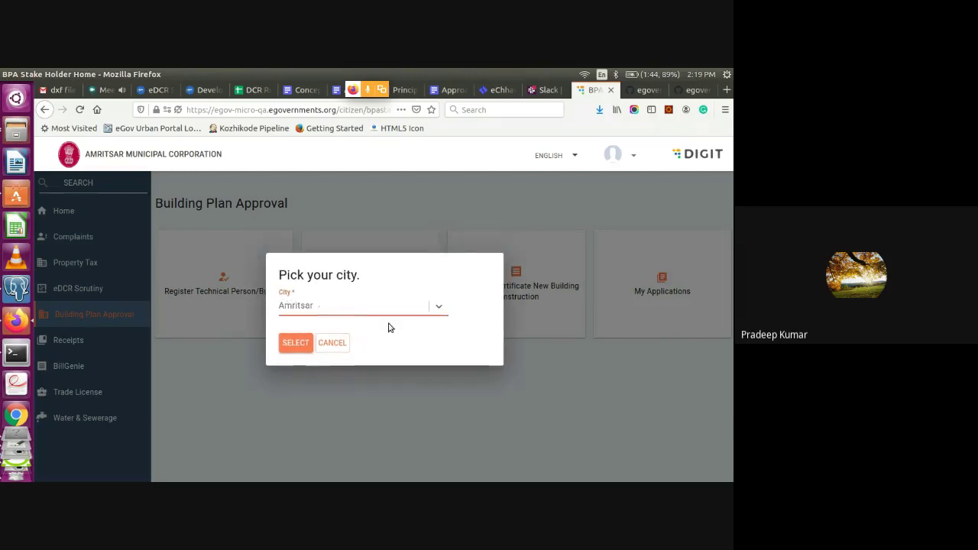
click(298, 345)
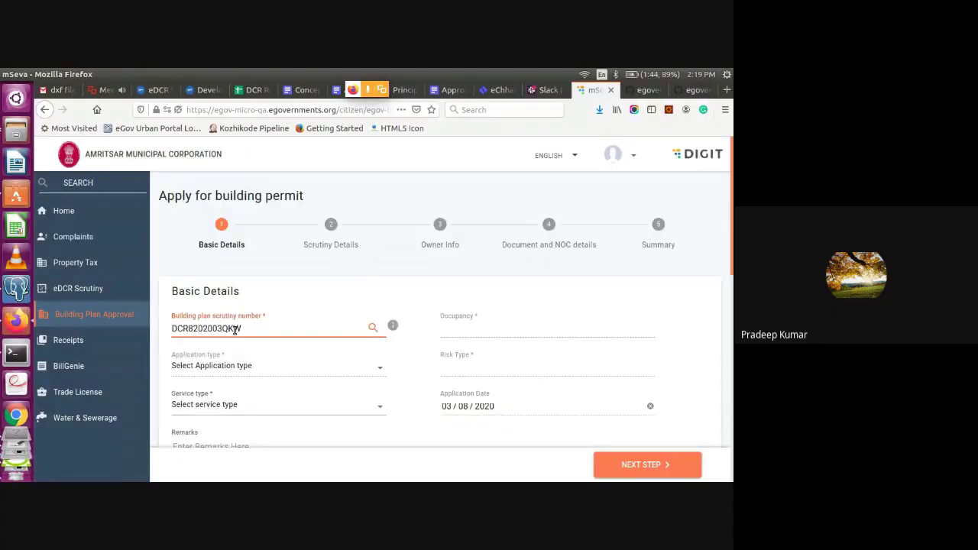
click(373, 327)
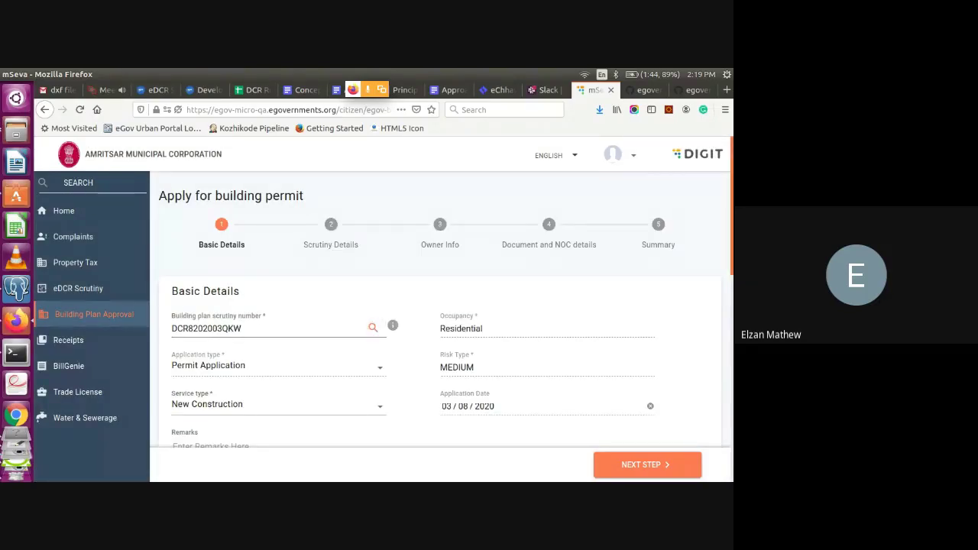
- Review the Location Details and Details Of Plot sections of the building permit application
scroll(730, 413, down, 10)
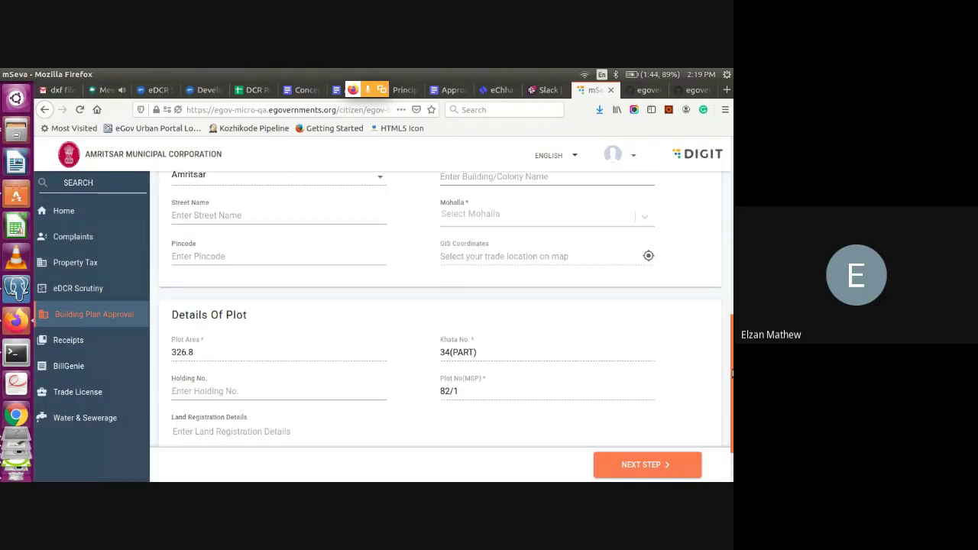
scroll(729, 413, down, 2)
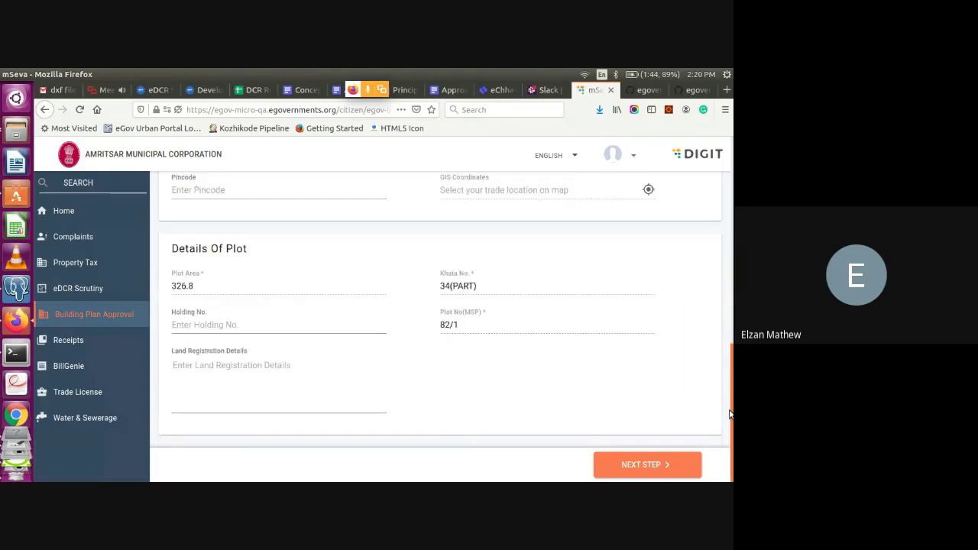
drag(730, 413, 731, 338)
scroll(535, 337, up, 1)
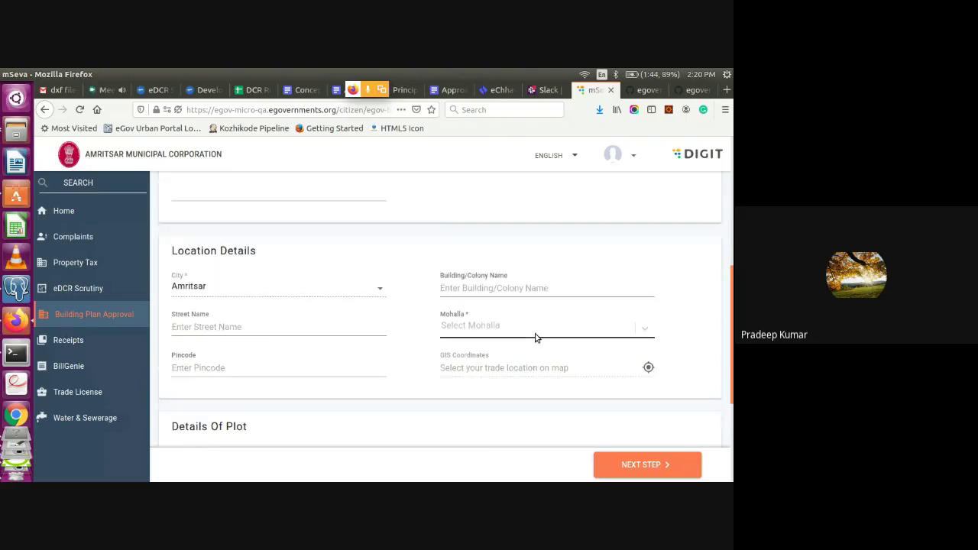
- Try to choose a mohalla in the application's Location Details
click(534, 337)
click(518, 328)
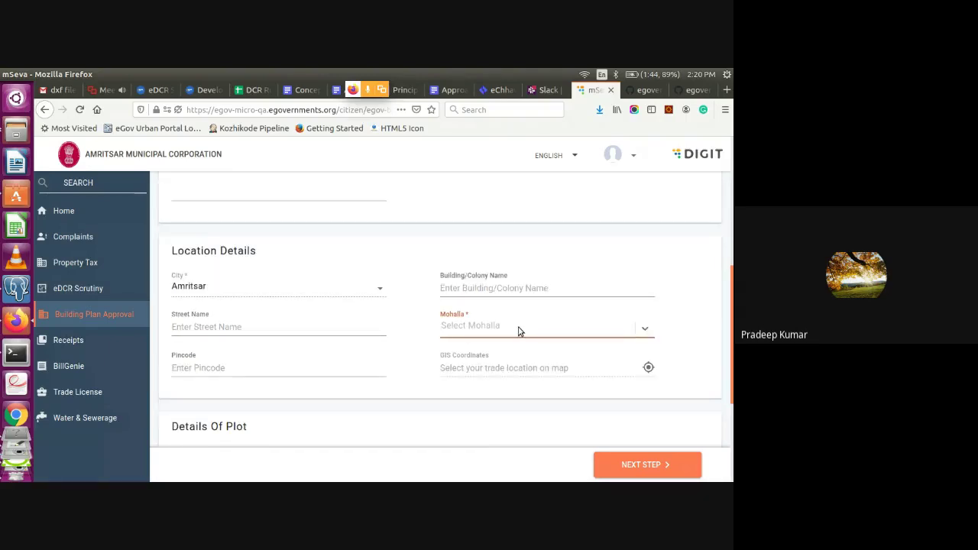
click(518, 329)
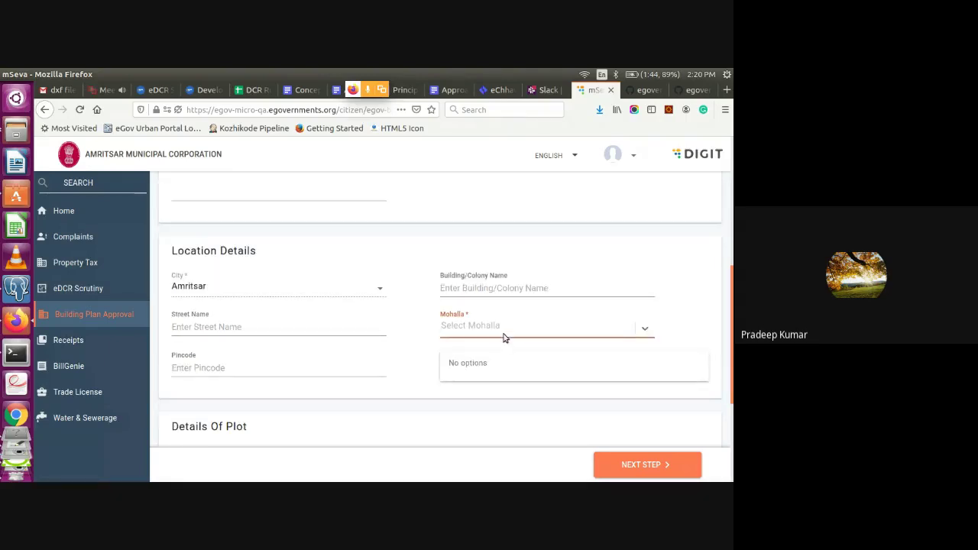
click(507, 331)
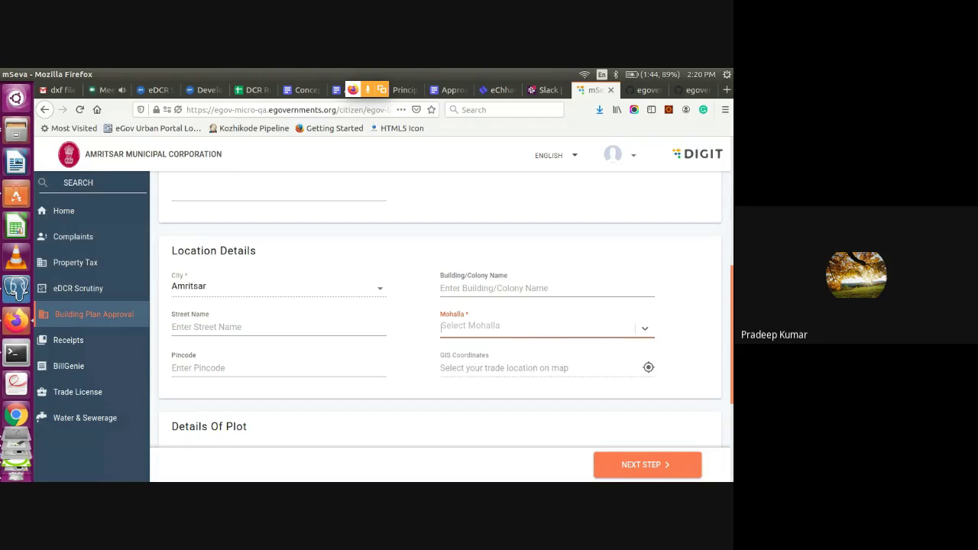
scroll(545, 332, up, 3)
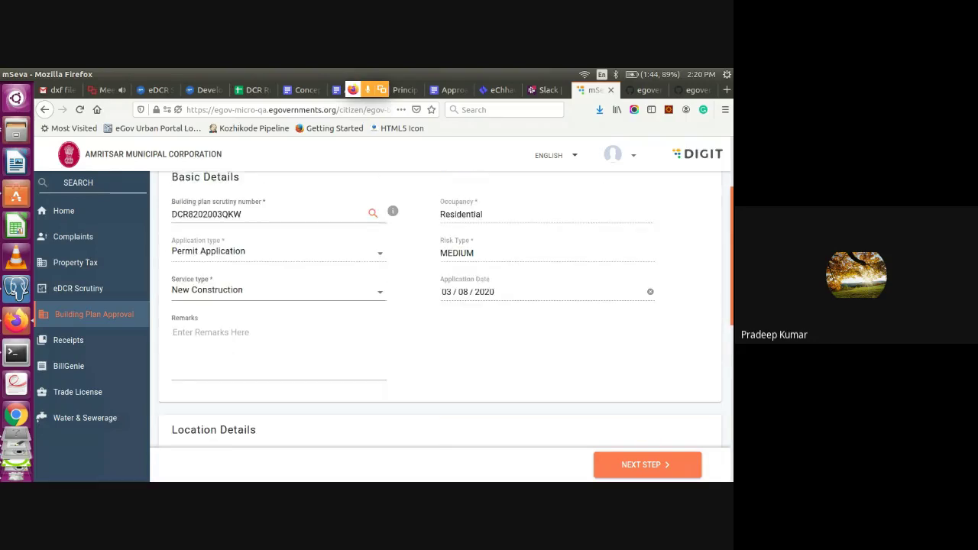
scroll(440, 320, up, 2)
scroll(440, 321, down, 3)
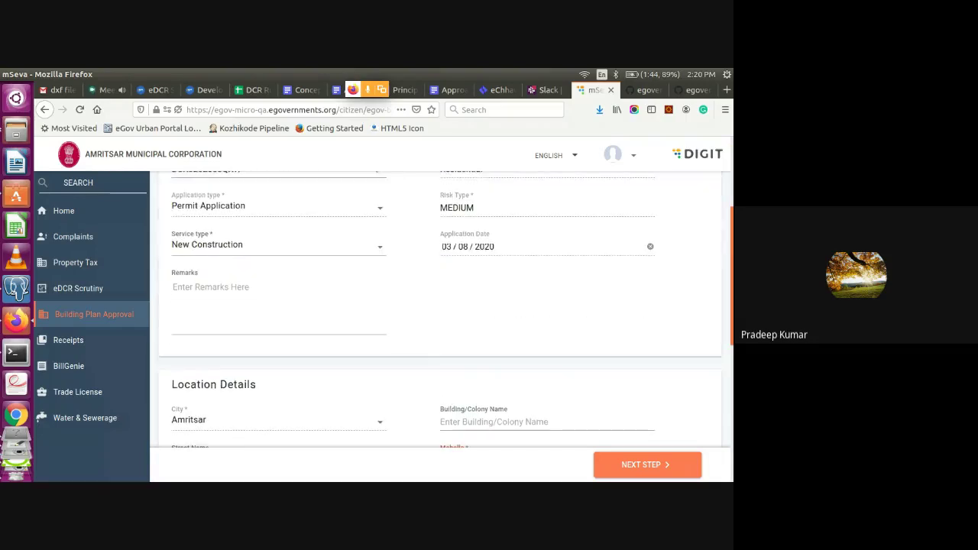
scroll(677, 298, down, 2)
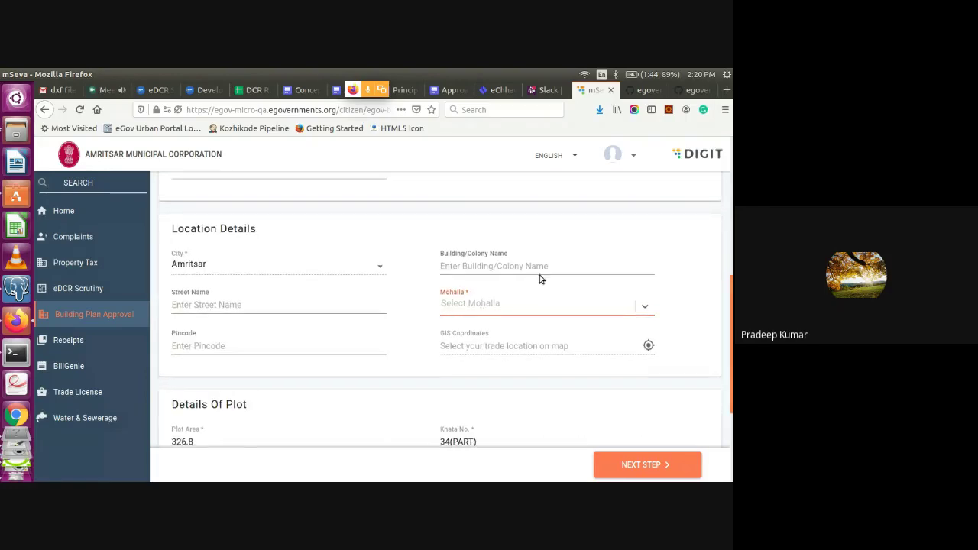
click(493, 304)
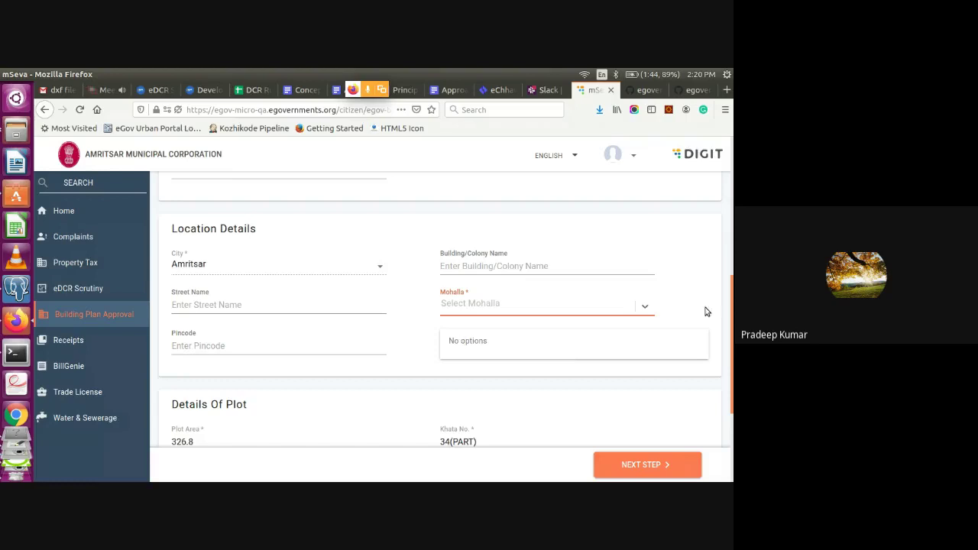
- Examine the plot area, khata and plot number fields, and return to the start of the permit application form
scroll(440, 321, down, 3)
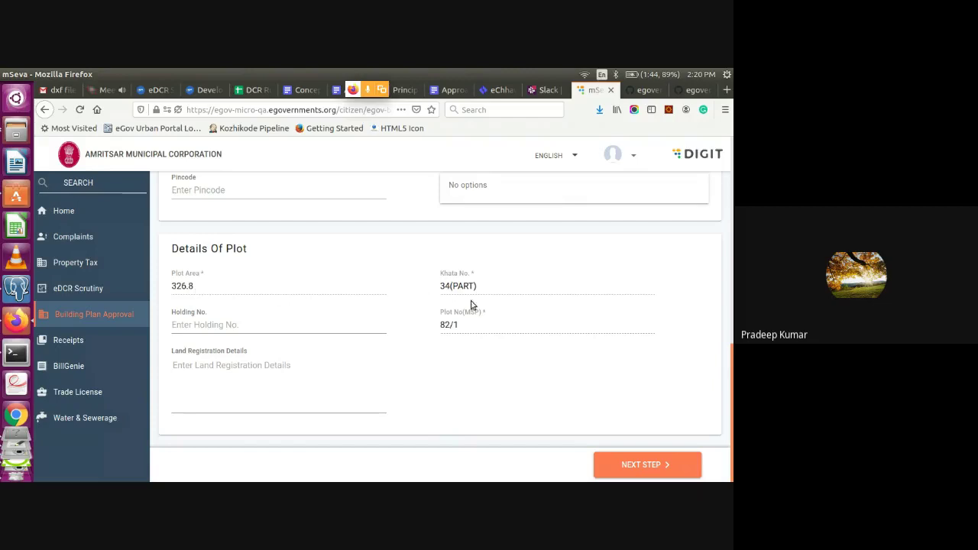
drag(731, 376, 732, 178)
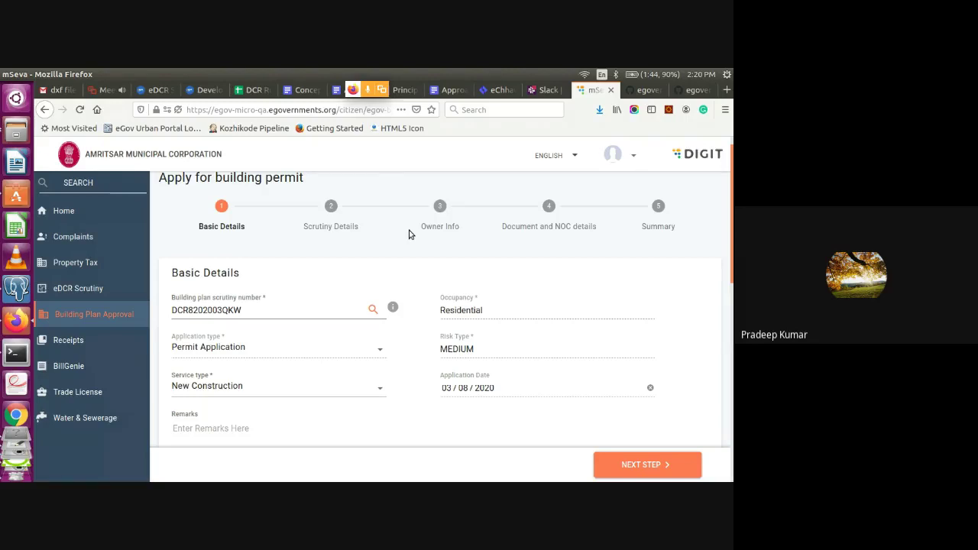
key(alt+Tab)
key(Escape)
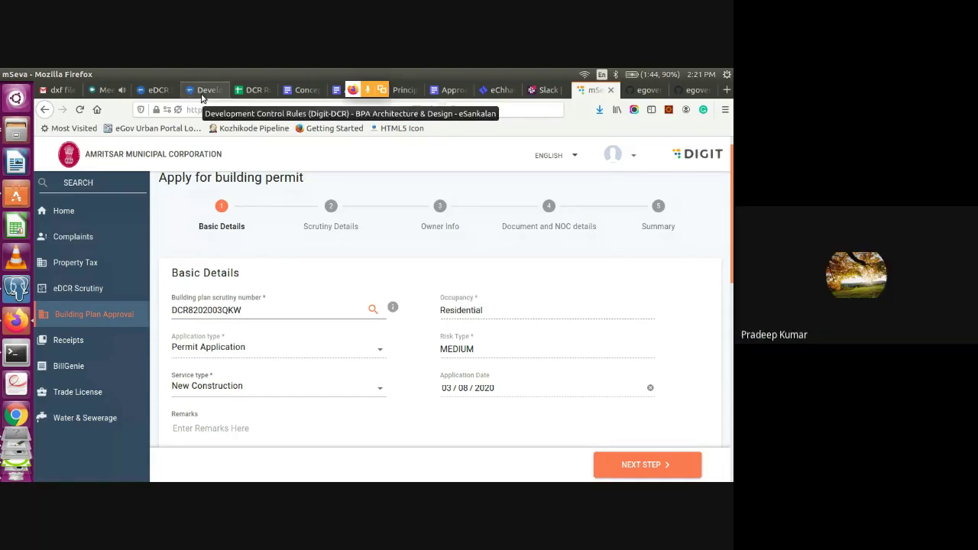
- Open the DCR Rule Template spreadsheet and examine its General instructions and the Features sheet's Coverage entry
click(253, 91)
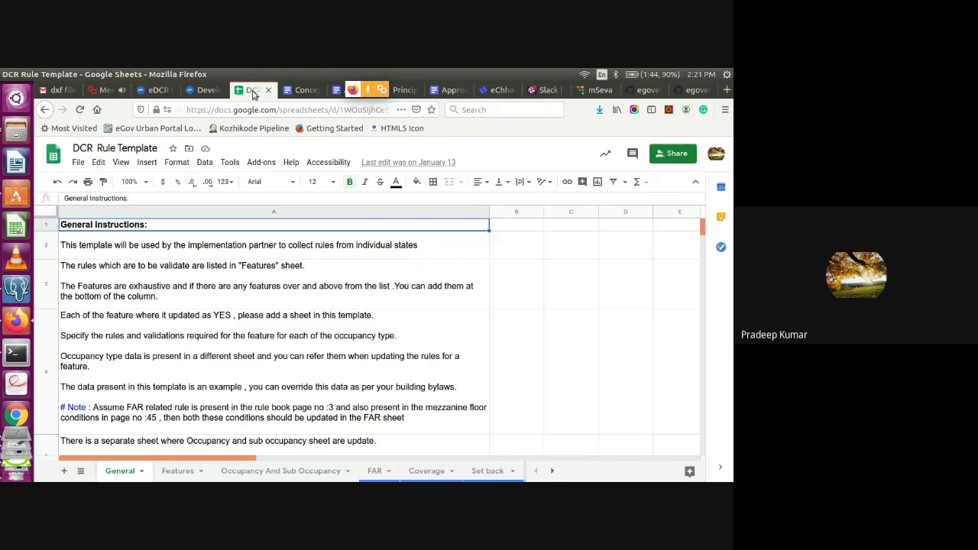
drag(170, 305, 165, 225)
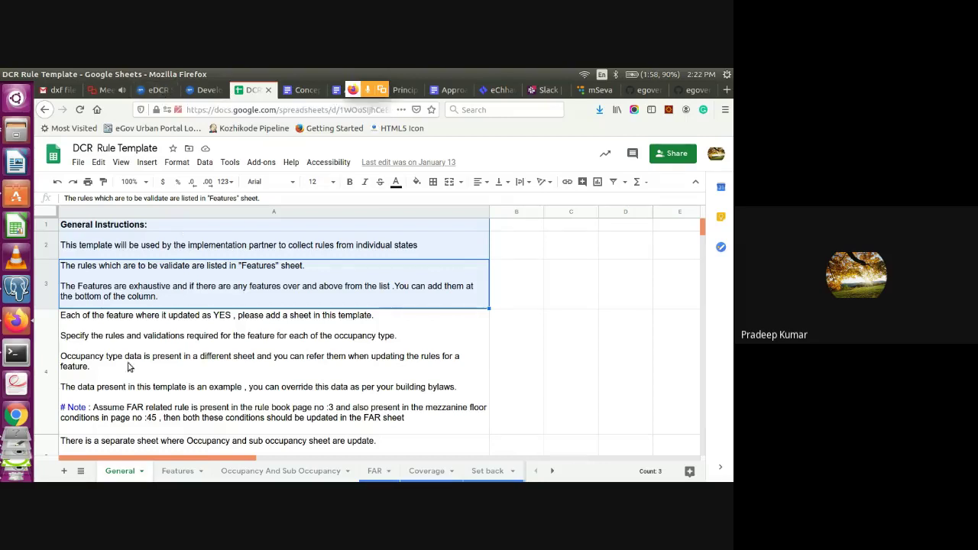
click(175, 478)
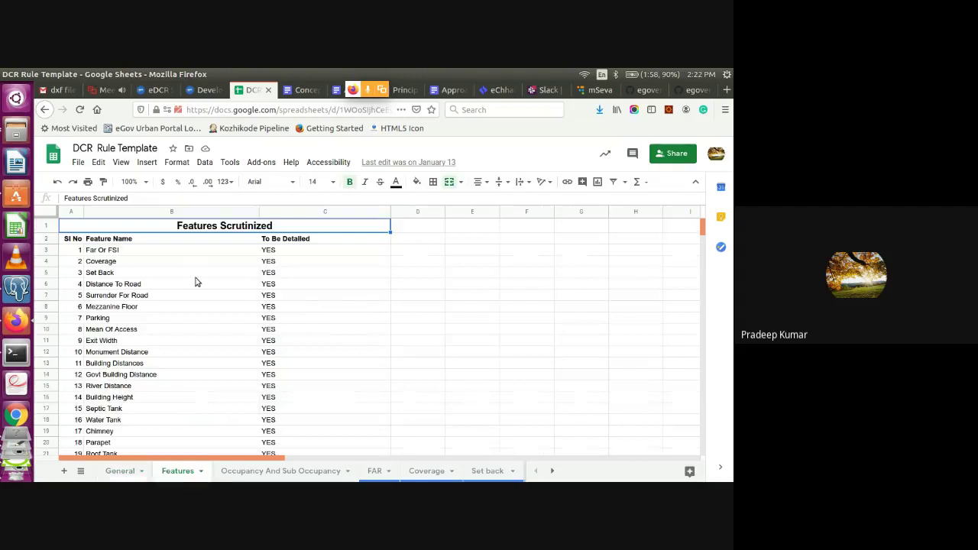
click(178, 261)
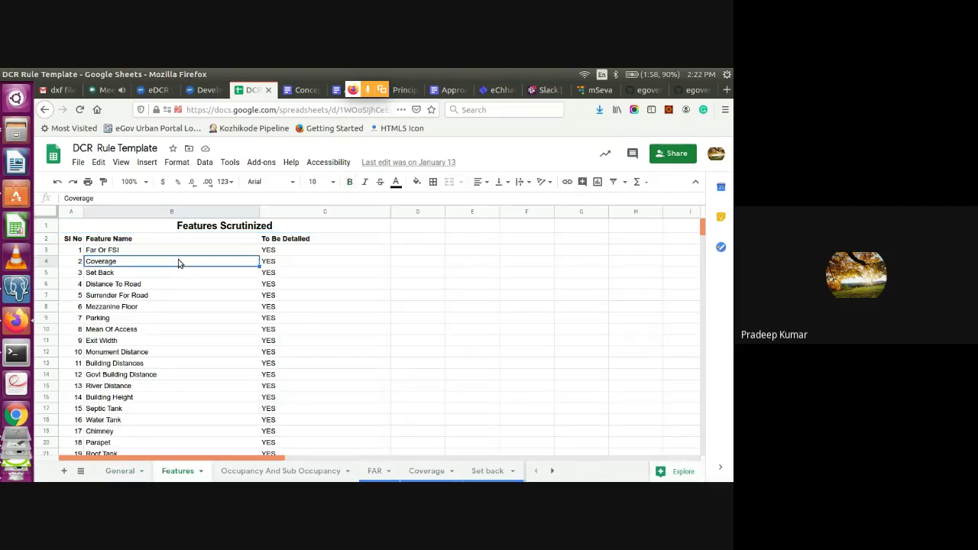
- Read through the Features sheet's list of scrutinized features, from Far Or FSI down to Verandah
key(Up)
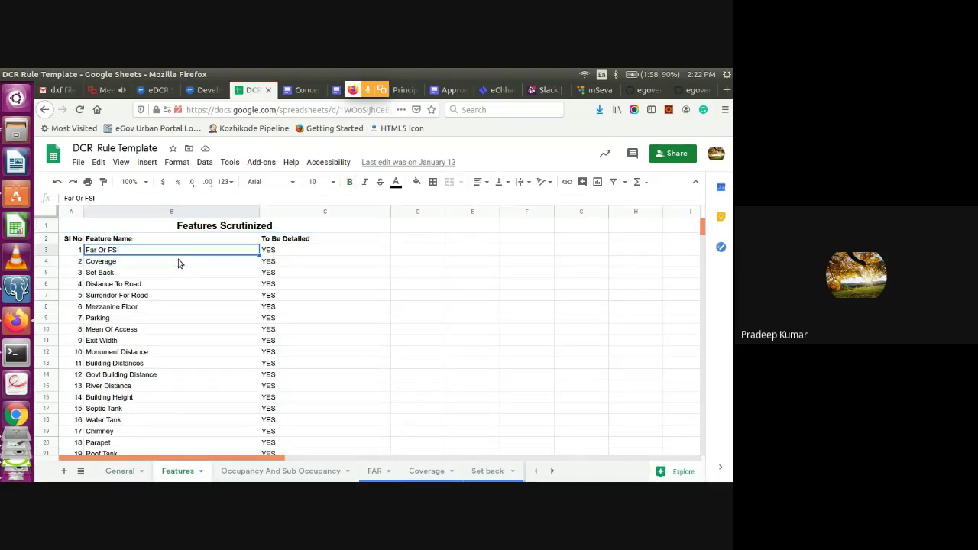
key(Down)
key(Down)
key(Down)
key(Down)
key(Down)
key(Down)
key(Down)
key(Down)
key(Down)
key(Down)
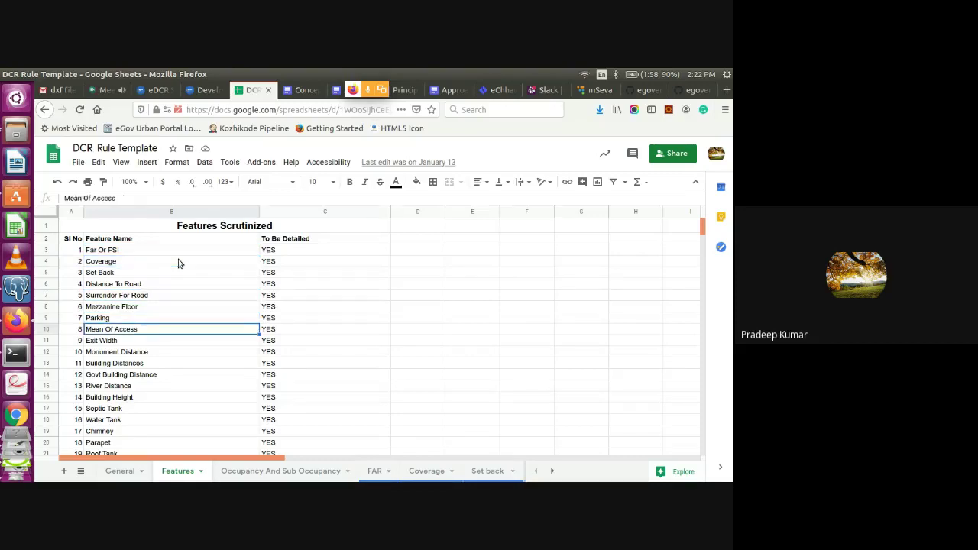
key(Down)
key(Down)
key(Down)
key(Down)
key(Down)
key(Down)
key(Down)
key(Down)
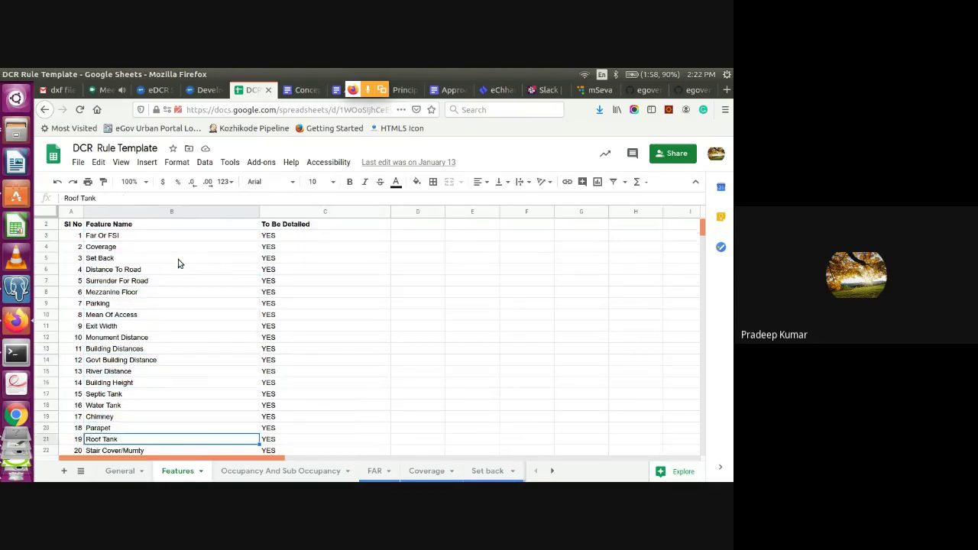
key(Down)
key(Down)
key(Down)
key(Down)
key(Up)
key(Up)
key(Up)
key(Up)
key(Up)
key(Up)
key(Up)
key(Up)
key(Up)
key(Up)
key(Up)
key(Up)
key(Up)
key(Up)
key(Up)
key(Up)
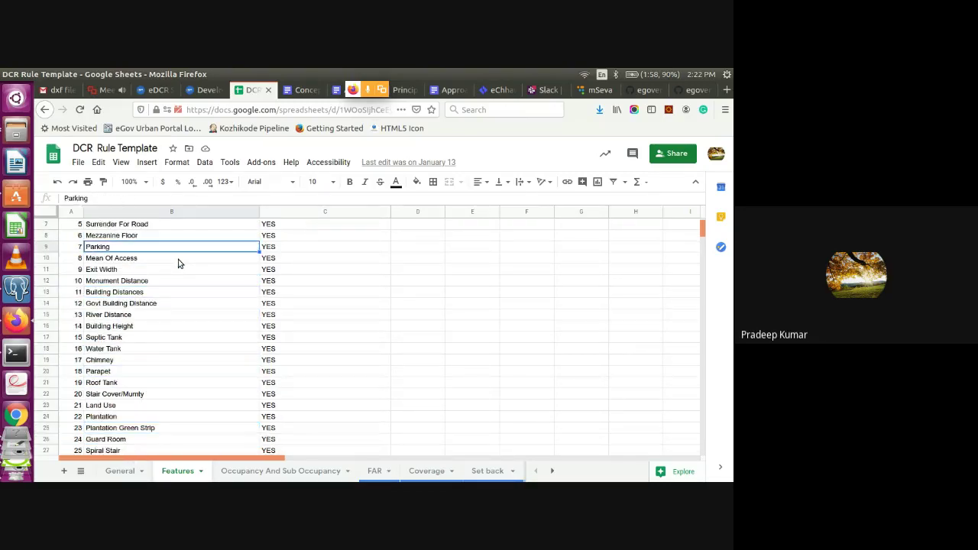
key(Down)
key(Down)
key(Down)
key(Down)
key(Down)
key(Down)
key(Down)
key(Down)
key(Down)
key(Down)
key(Down)
key(Down)
key(Down)
key(Down)
key(Down)
key(Down)
key(Down)
key(Down)
key(Down)
key(Down)
key(Down)
key(Down)
key(Down)
key(Down)
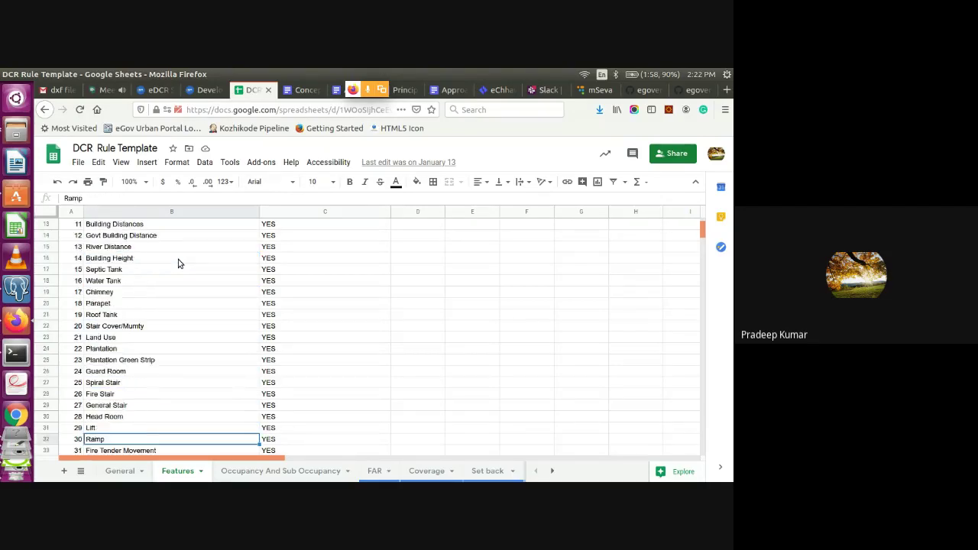
key(Down)
key(Down)
key(Down)
key(Down)
key(Down)
key(Down)
key(Down)
key(Down)
key(Down)
key(Down)
key(Down)
key(Down)
key(Down)
key(Down)
key(Down)
key(Down)
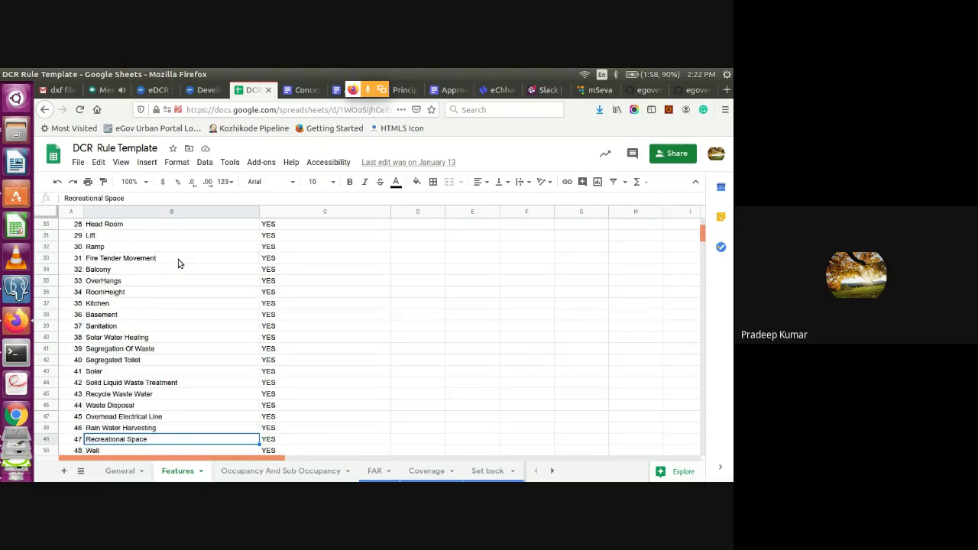
key(Up)
key(Up)
key(Up)
key(Up)
key(Up)
key(Up)
key(Up)
key(Up)
key(Up)
key(Up)
key(Up)
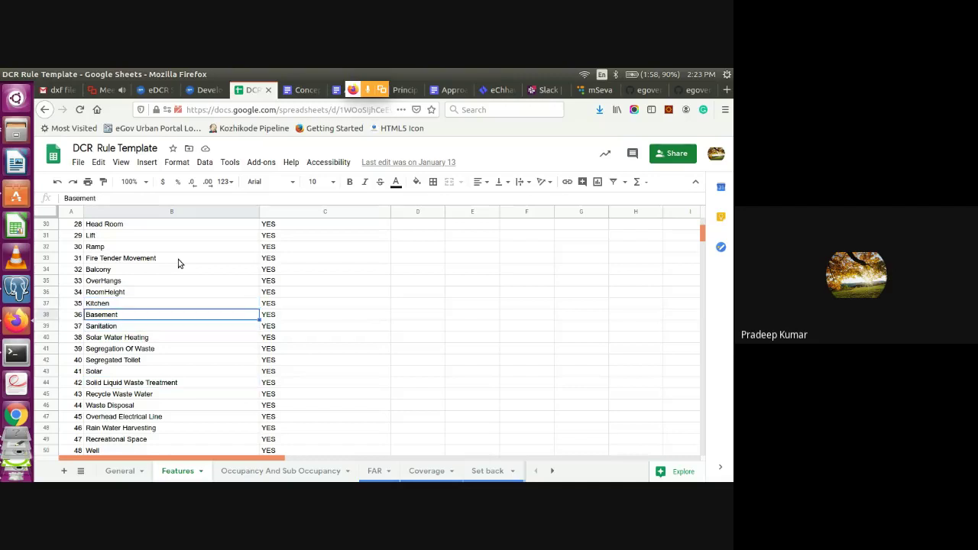
key(Down)
key(Down)
key(Down)
key(Down)
key(Down)
key(Down)
key(Down)
key(Down)
key(Down)
key(Down)
key(Down)
key(Down)
key(Down)
key(Down)
key(Down)
key(Down)
key(Down)
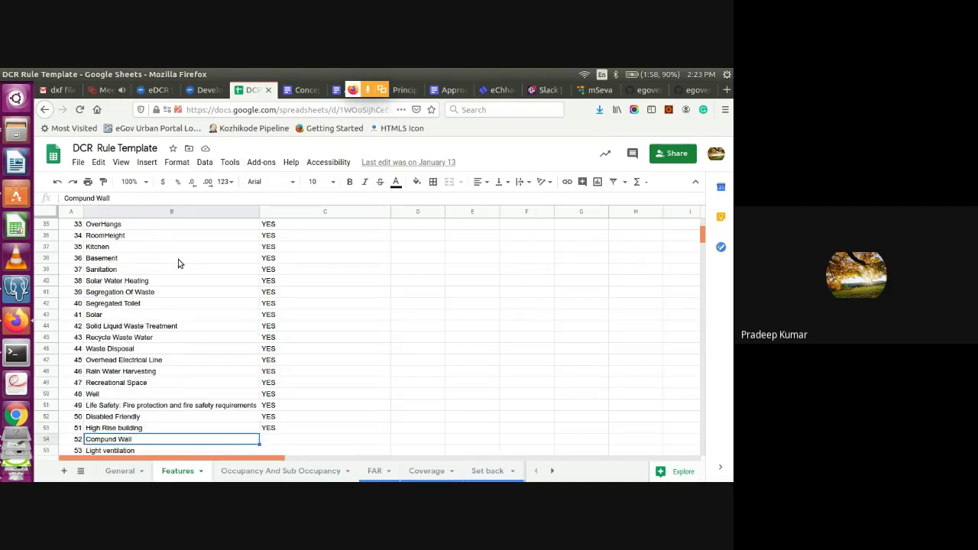
key(Down)
key(Down)
key(Down)
key(Down)
key(Down)
key(Down)
key(Up)
key(Up)
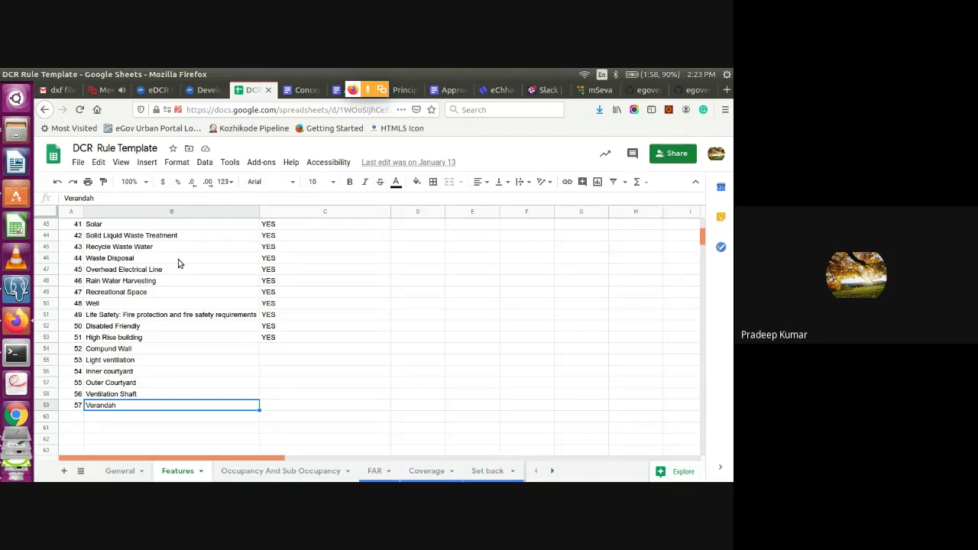
- Examine the Compund Wall and Inner courtyard entries and review the features above them, ending at Segregated Toilet
click(113, 349)
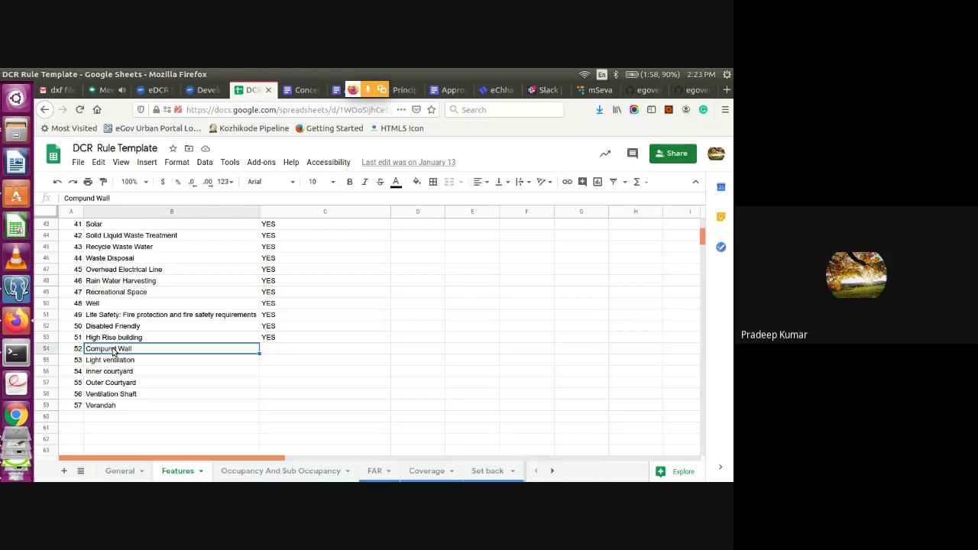
click(110, 370)
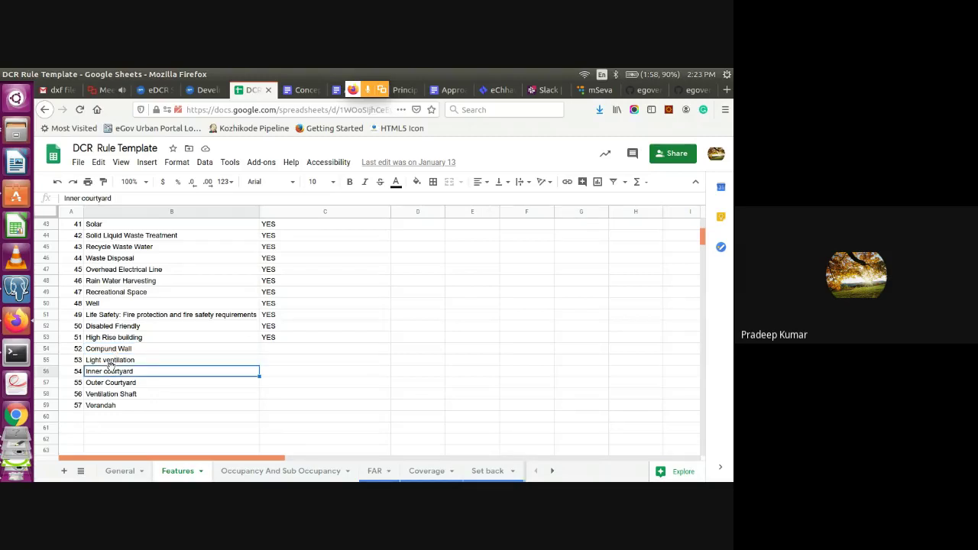
key(Up)
key(Up)
key(Up)
key(Up)
key(Up)
key(Up)
key(Up)
key(Up)
key(Up)
key(Up)
key(Up)
key(Up)
key(Up)
key(Up)
key(Up)
key(Up)
key(Up)
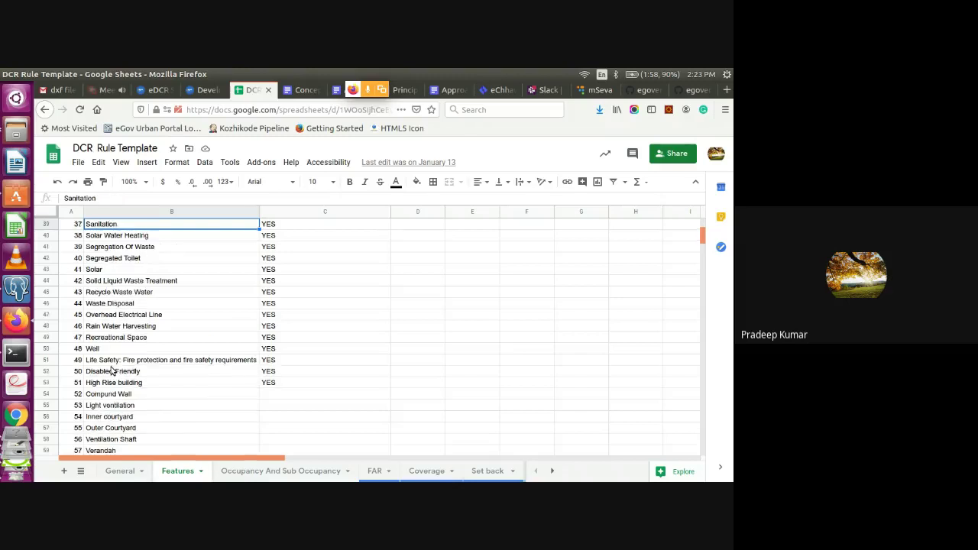
key(Up)
key(Up)
key(Up)
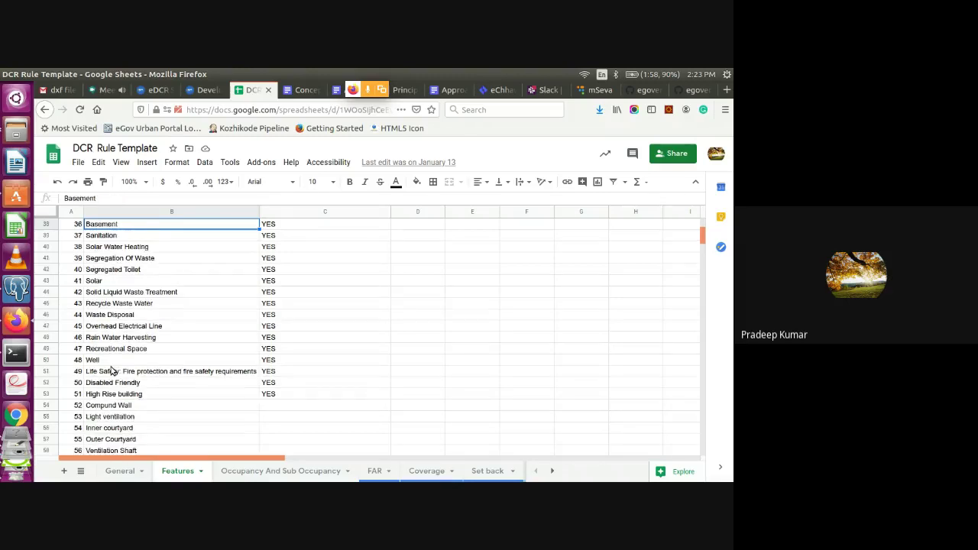
key(Down)
key(Down)
key(Down)
key(Down)
key(Down)
key(Down)
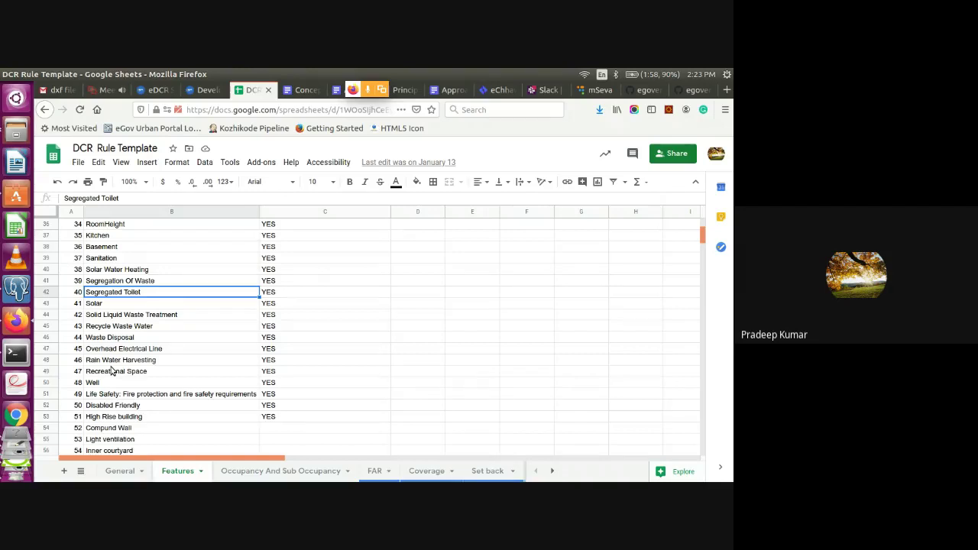
- Open the Occupancy And Sub Occupancy sheet and examine its building type columns, ending at the Residential (Major) heading
click(265, 471)
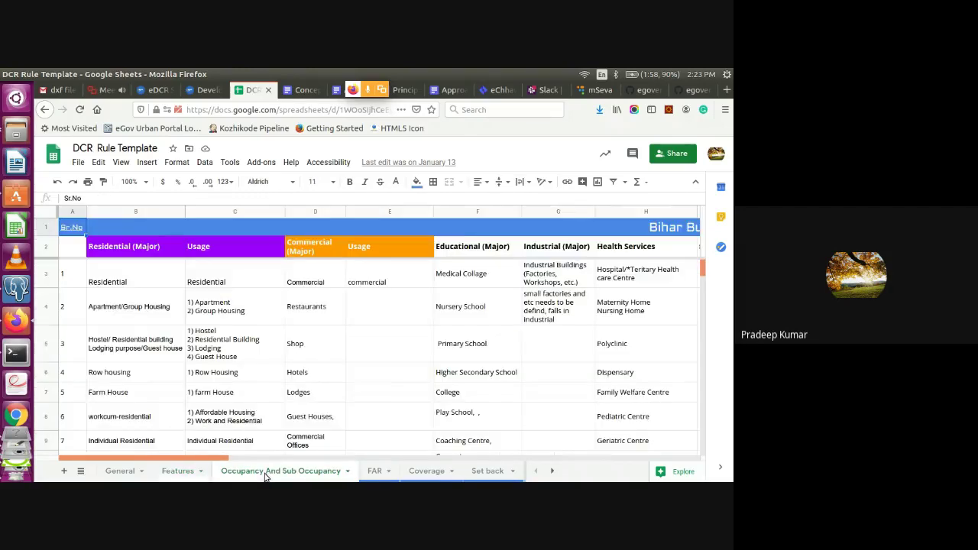
click(298, 312)
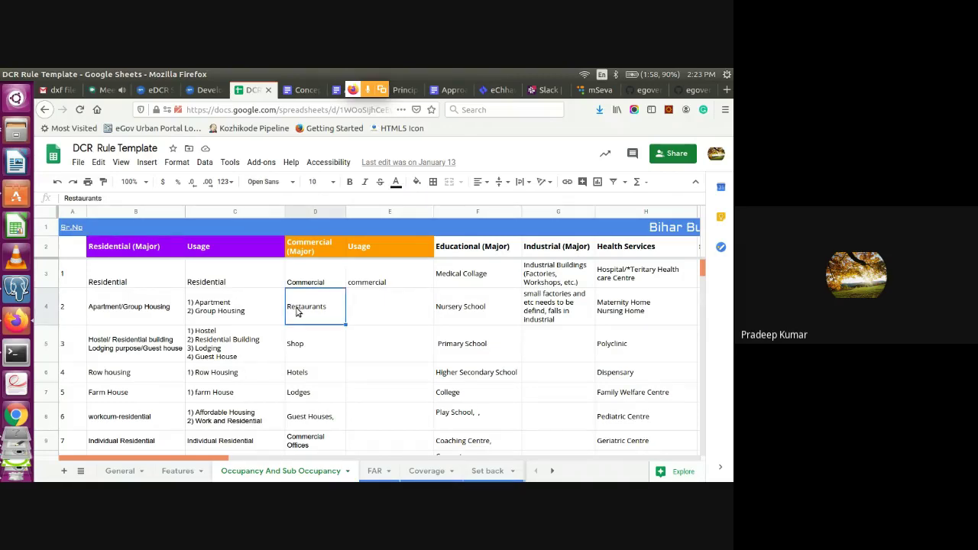
key(Right)
key(Right)
key(Right)
key(Right)
key(Right)
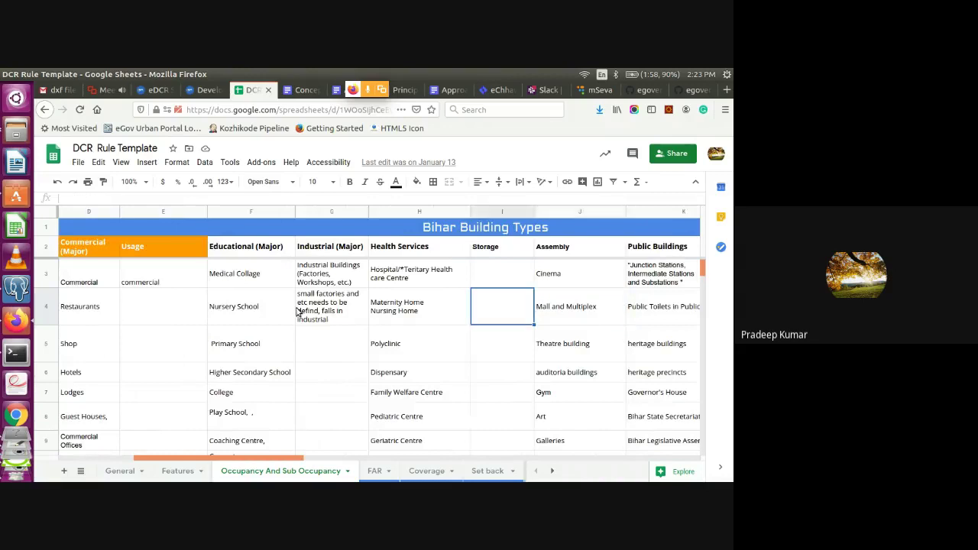
key(Left)
key(Left)
key(Left)
key(Left)
key(Left)
key(Left)
key(Left)
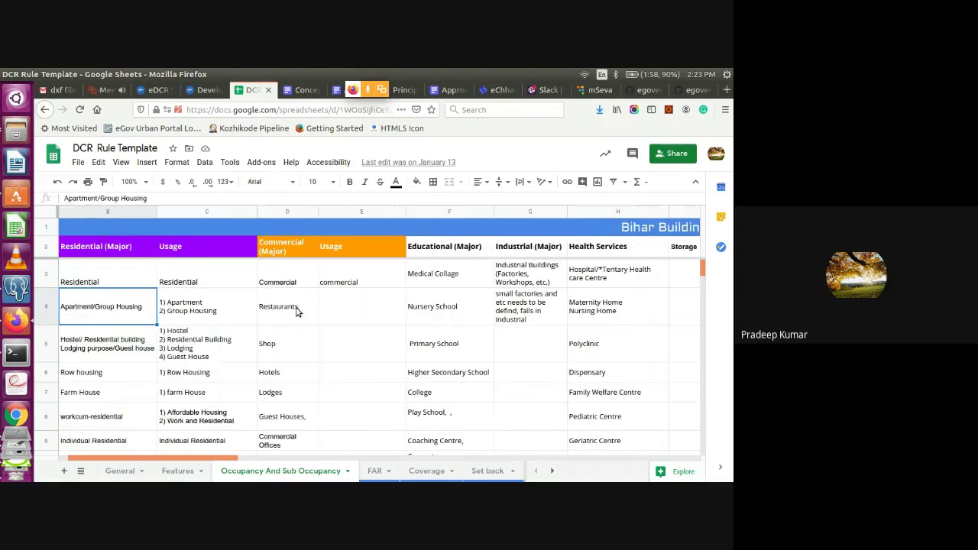
key(Left)
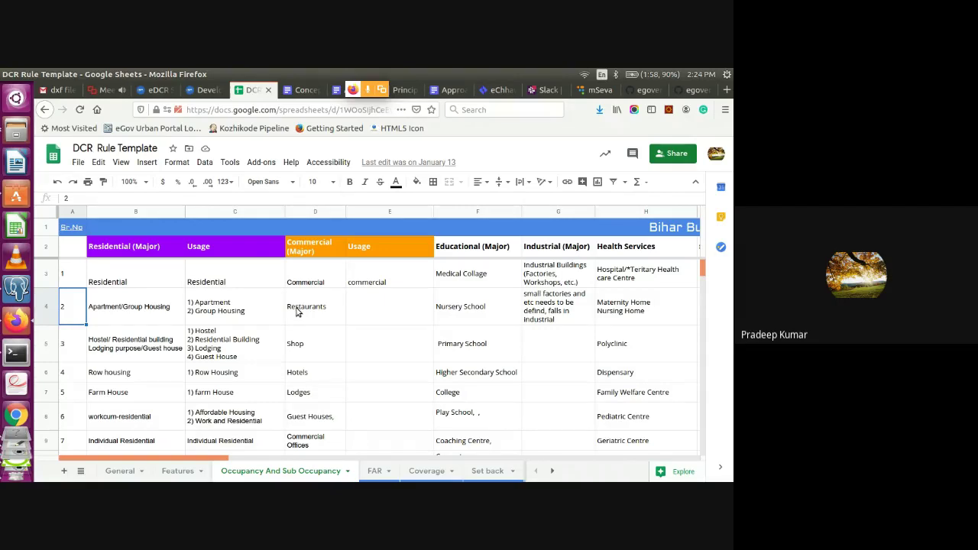
click(120, 247)
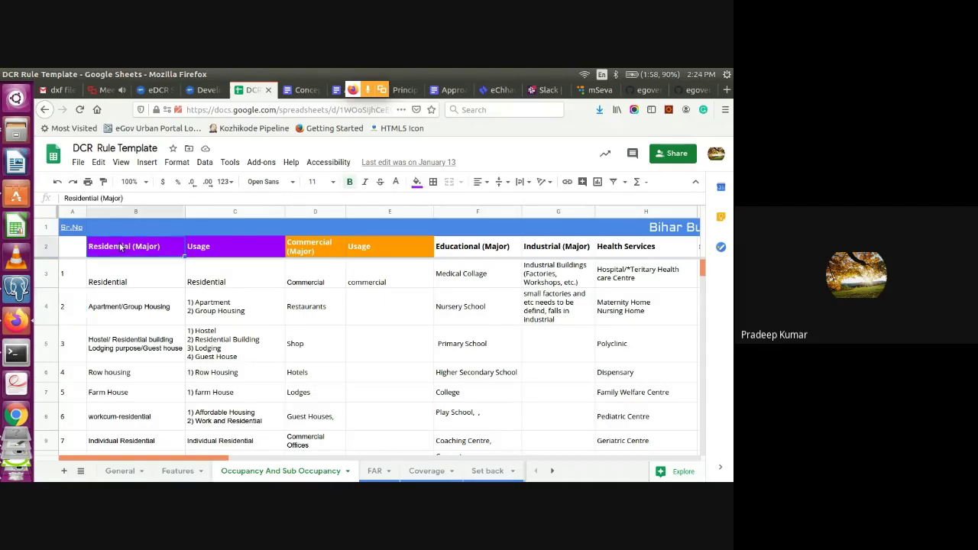
- Read through the Residential (Major) sub-occupancies from Apartment/Group Housing down to Individual Residential, returning to the Residential entry
key(Down)
key(Down)
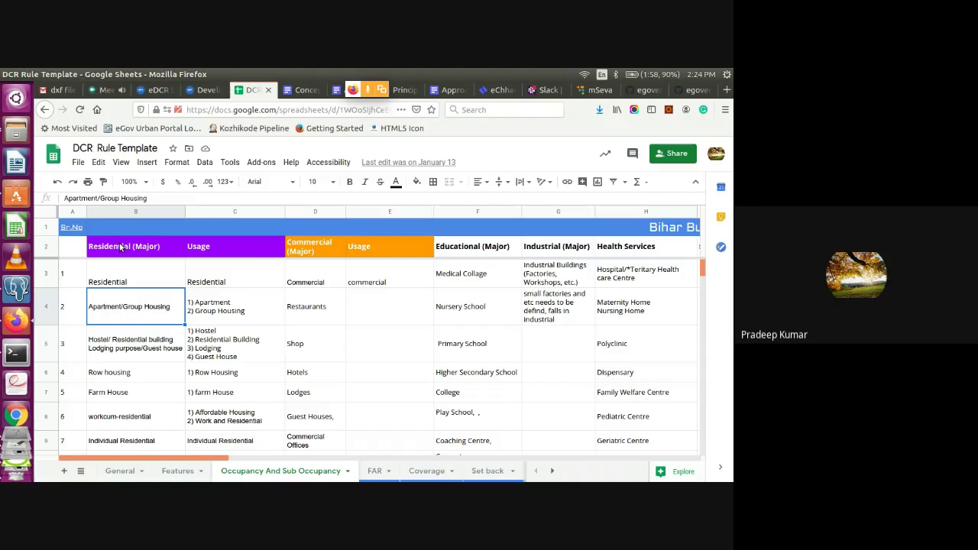
key(Down)
key(Down)
key(Up)
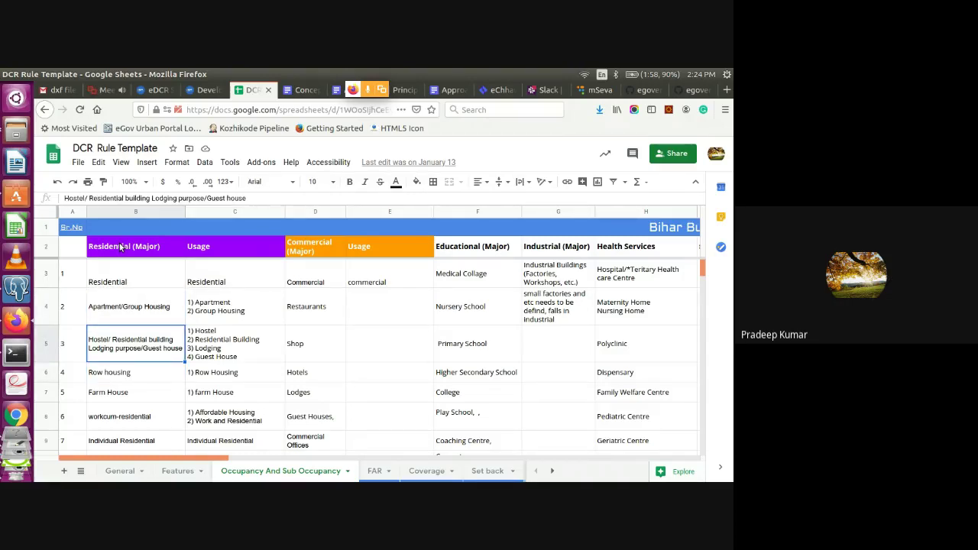
key(Down)
key(Down)
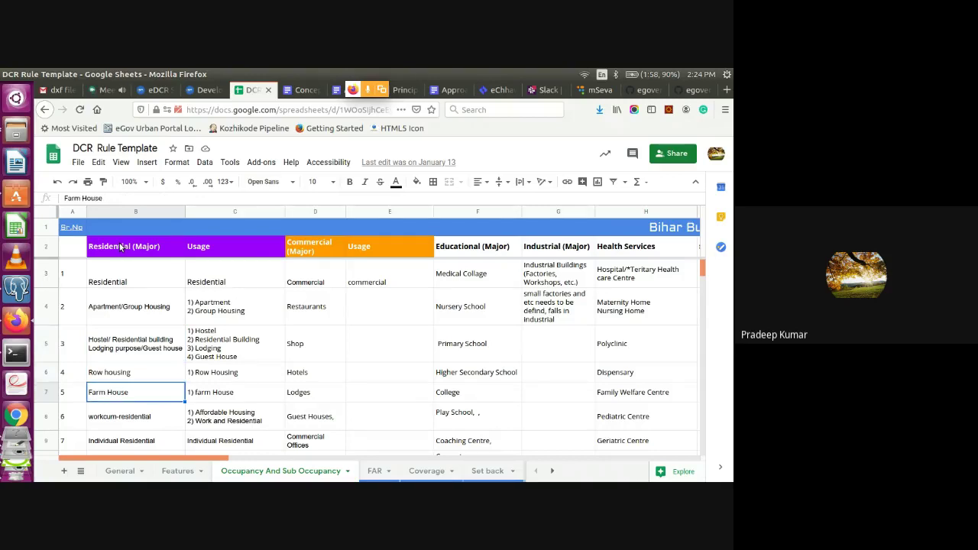
key(Down)
key(Down)
key(Down)
key(Up)
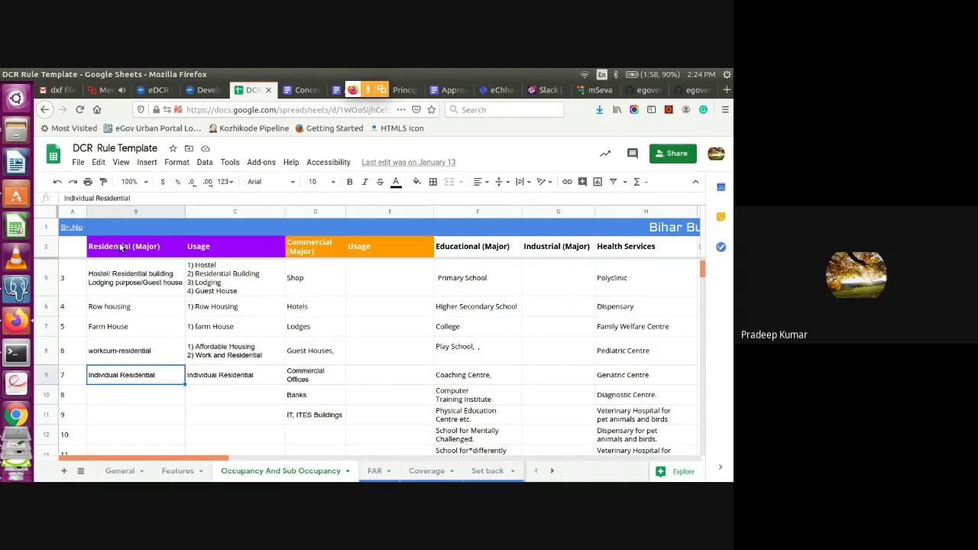
key(Up)
key(Up)
key(Up)
key(Up)
key(Up)
key(Up)
key(Up)
key(Up)
key(Down)
key(Down)
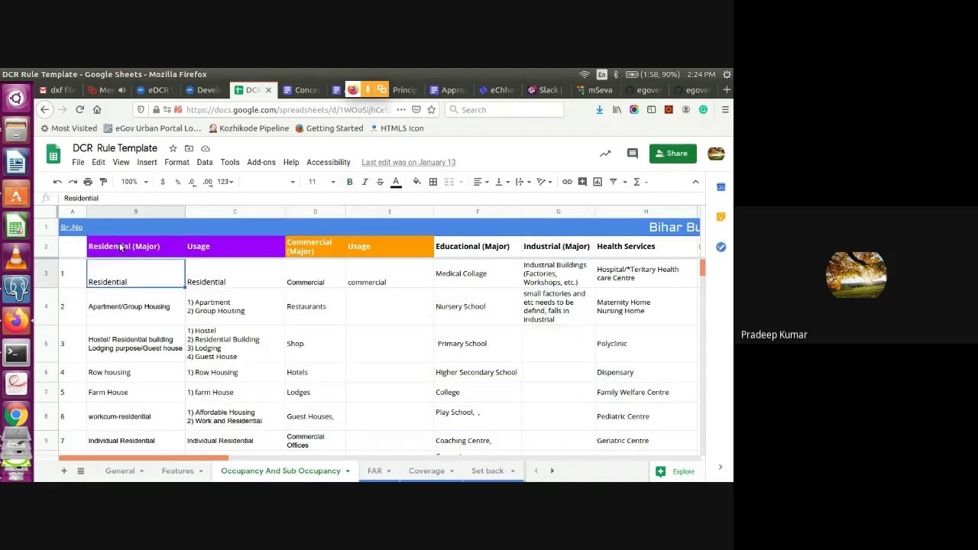
- Examine the Usage entries beside the residential sub-occupancies down to Affordable Housing, ending at the Apartment and Group Housing usages
key(Right)
key(Down)
key(Down)
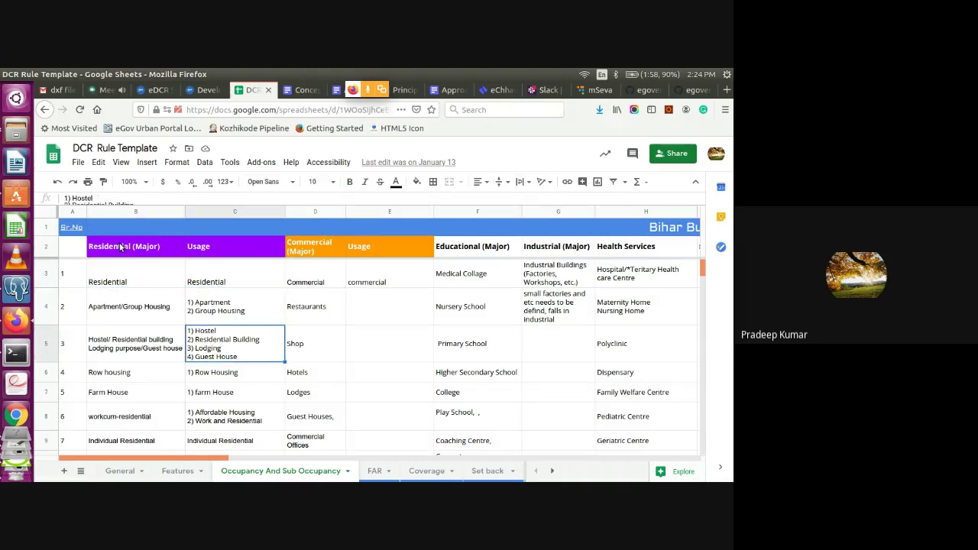
key(Down)
key(Down)
key(Down)
key(Down)
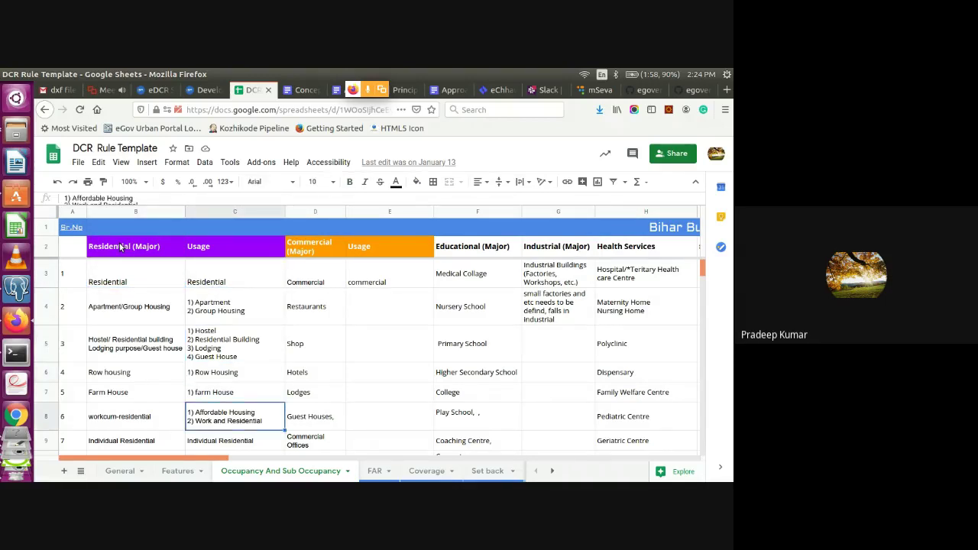
key(Up)
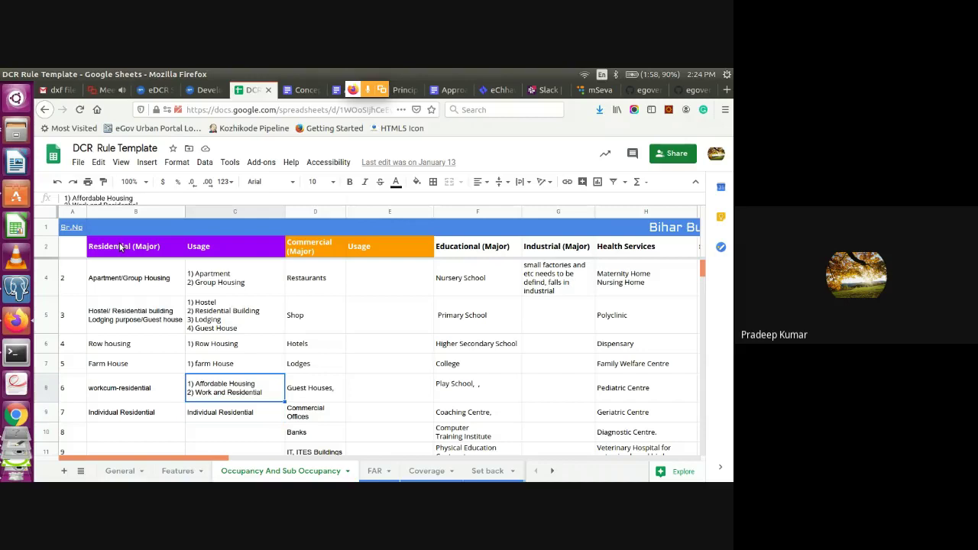
key(Up)
key(Up)
key(Up)
key(Up)
key(Up)
key(Up)
key(Up)
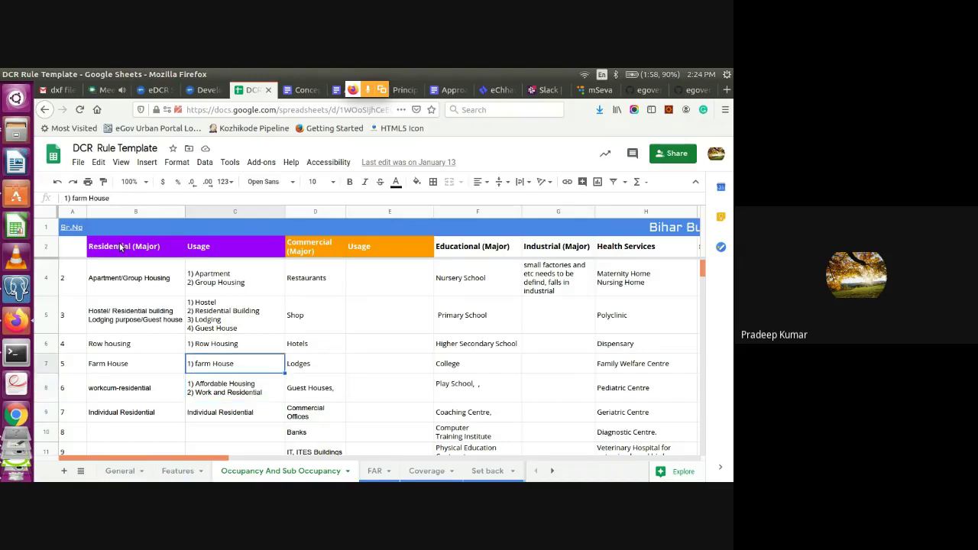
key(Down)
key(Down)
key(Down)
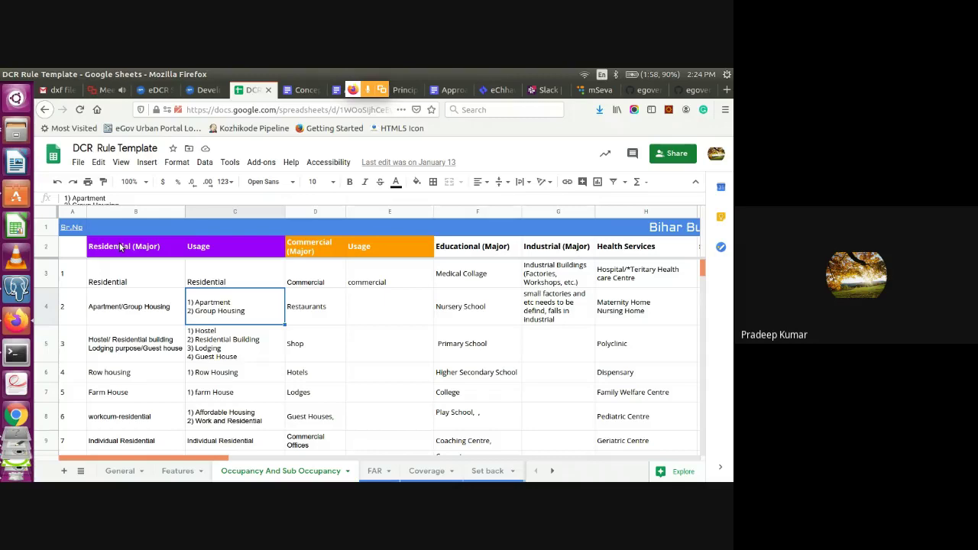
- Examine the Commercial (Major) sub-occupancies from Restaurants to Guest Houses and the adjacent Usage column
click(313, 302)
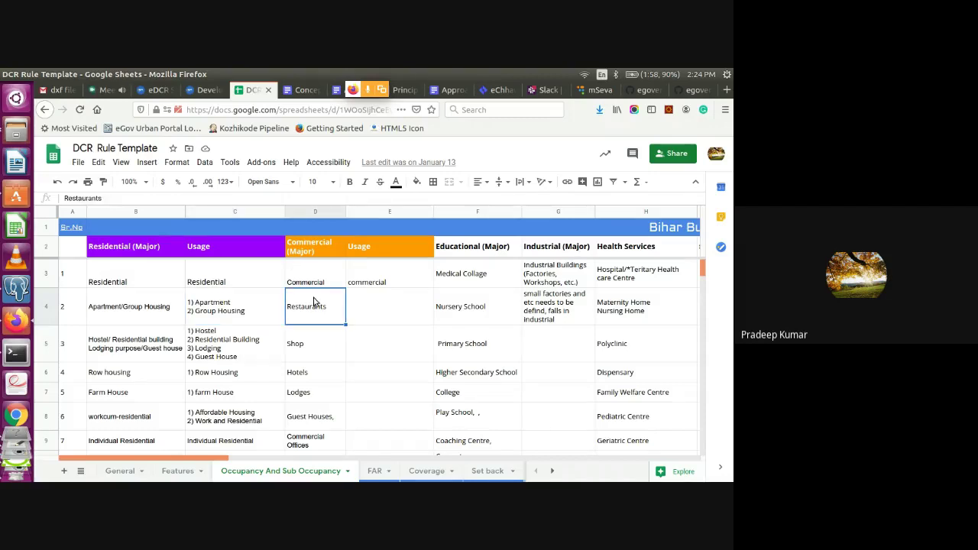
key(Down)
key(Down)
key(Down)
key(Down)
key(Right)
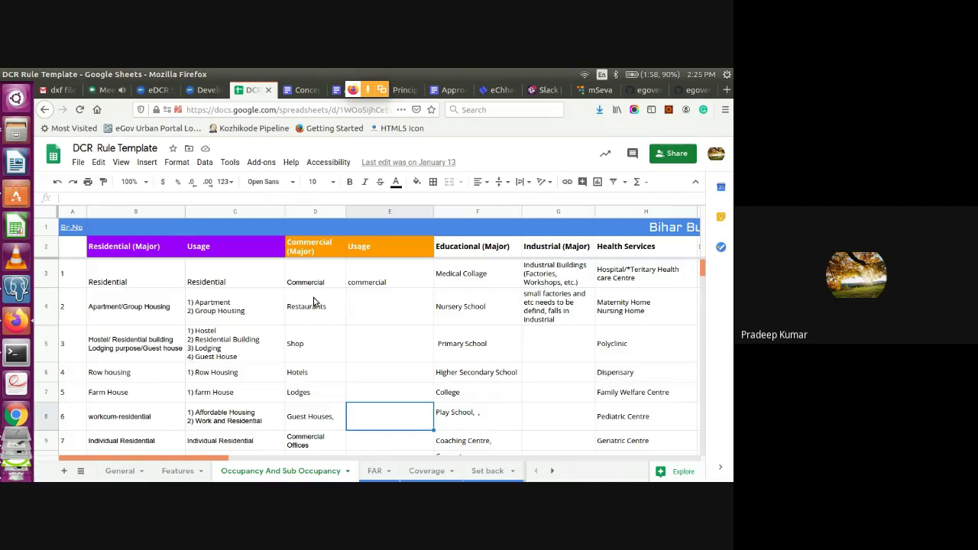
- Read through the Educational (Major) entries from Play School and Coaching Centre down to Education and Research Centre, and review them again
key(Right)
key(Down)
key(Down)
key(Down)
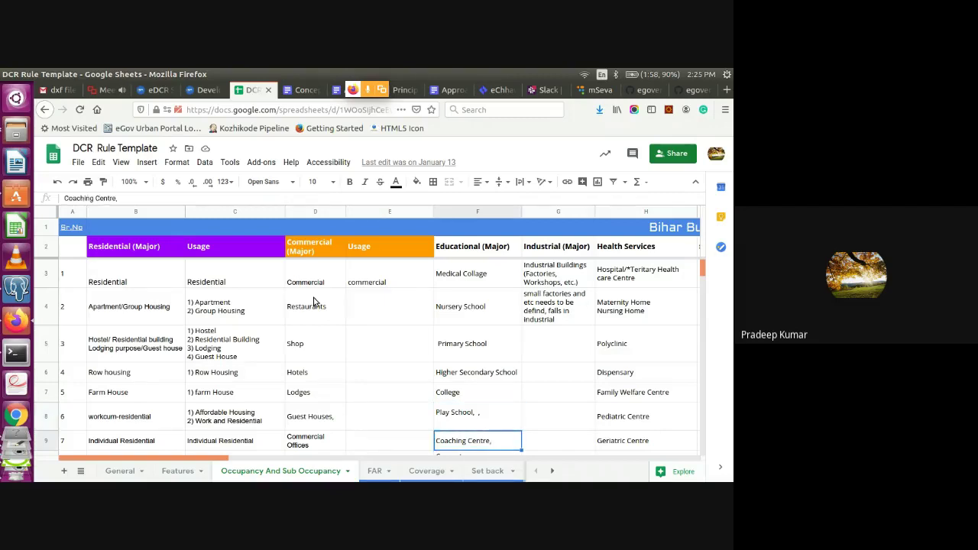
key(Right)
key(Left)
key(Down)
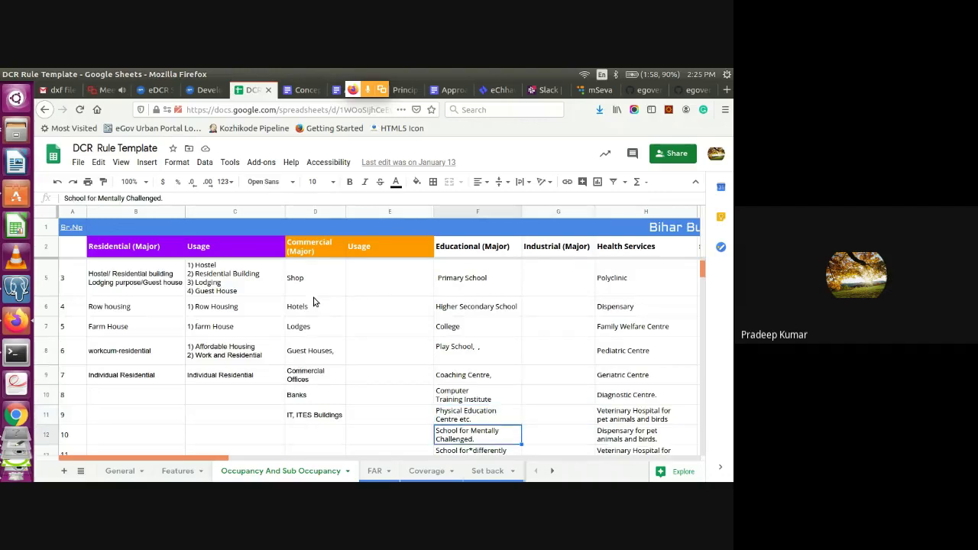
key(Down)
key(Down)
key(Down)
key(Down)
key(Down)
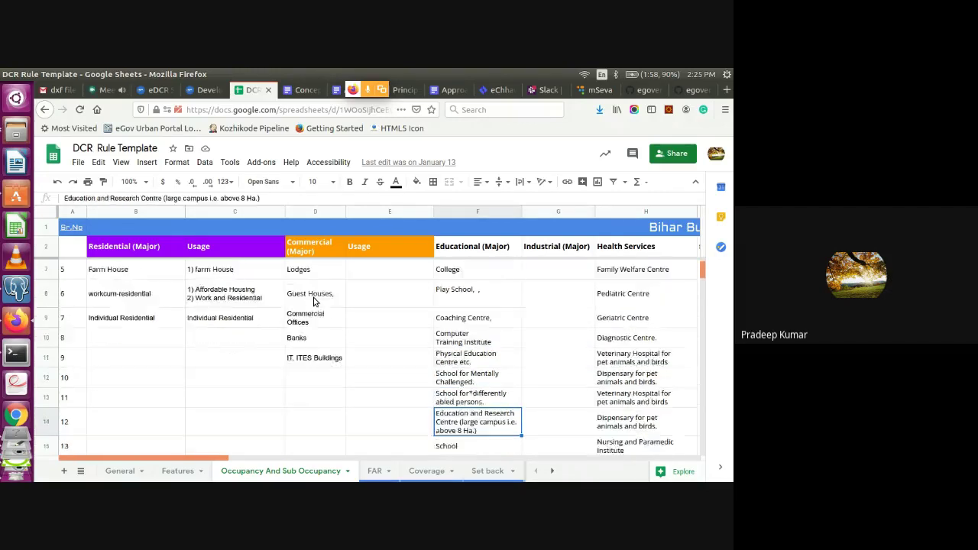
key(Up)
key(Up)
key(Up)
key(Up)
key(Up)
key(Up)
key(Up)
key(Up)
key(Up)
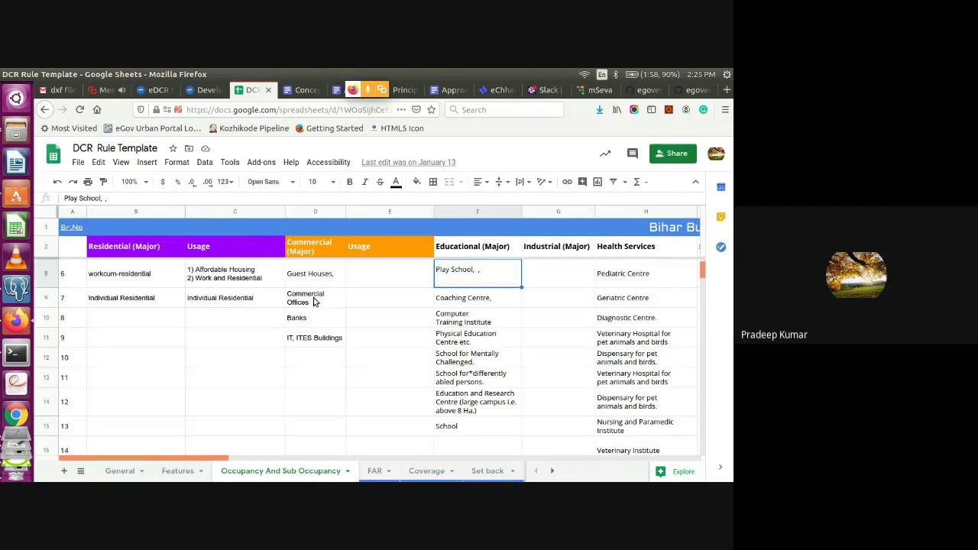
key(Down)
key(Down)
key(Up)
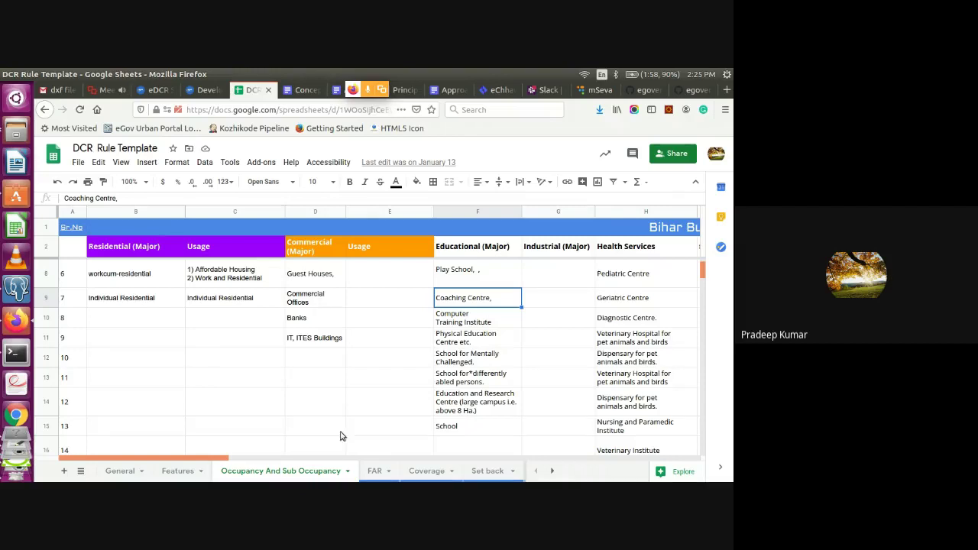
click(483, 347)
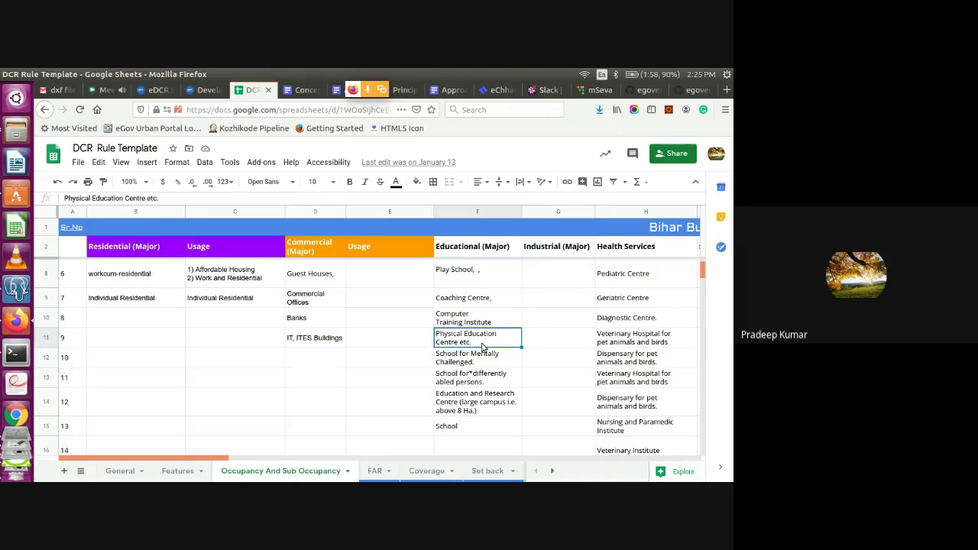
click(500, 285)
key(Right)
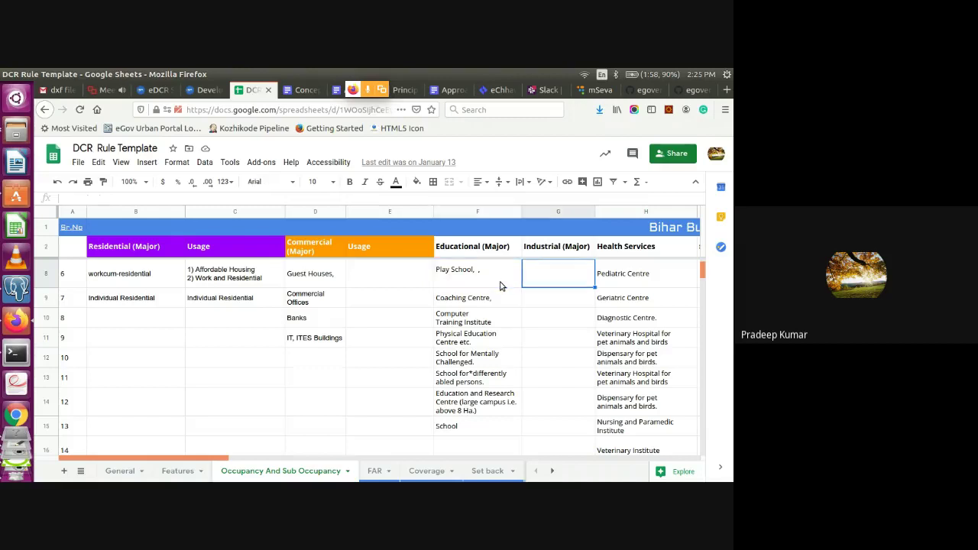
- Look across the building type columns as far as Special Occupancy Type and return to the Sr.No heading
key(Left)
key(Left)
key(Left)
key(Left)
key(Left)
key(Left)
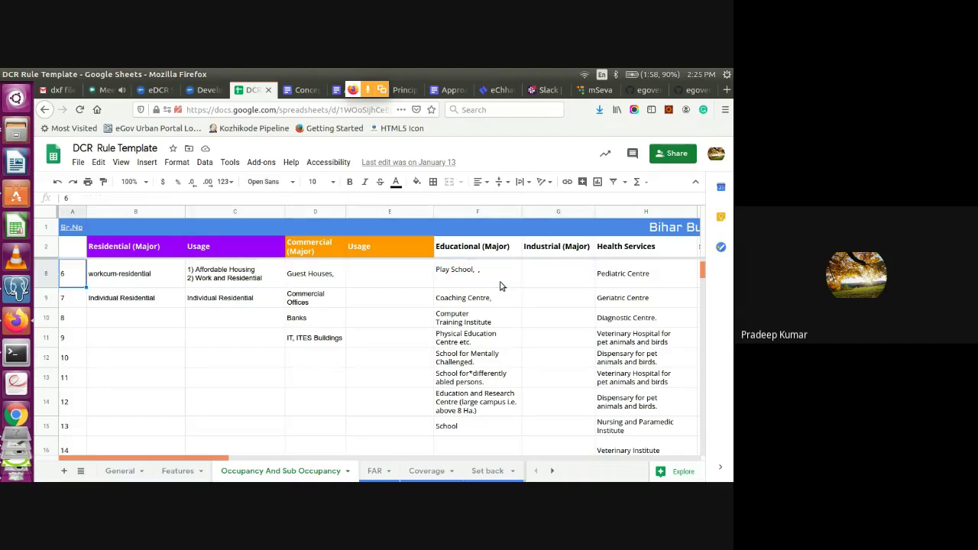
key(Up)
key(Up)
key(Up)
key(Up)
key(Up)
key(Up)
key(Up)
key(Right)
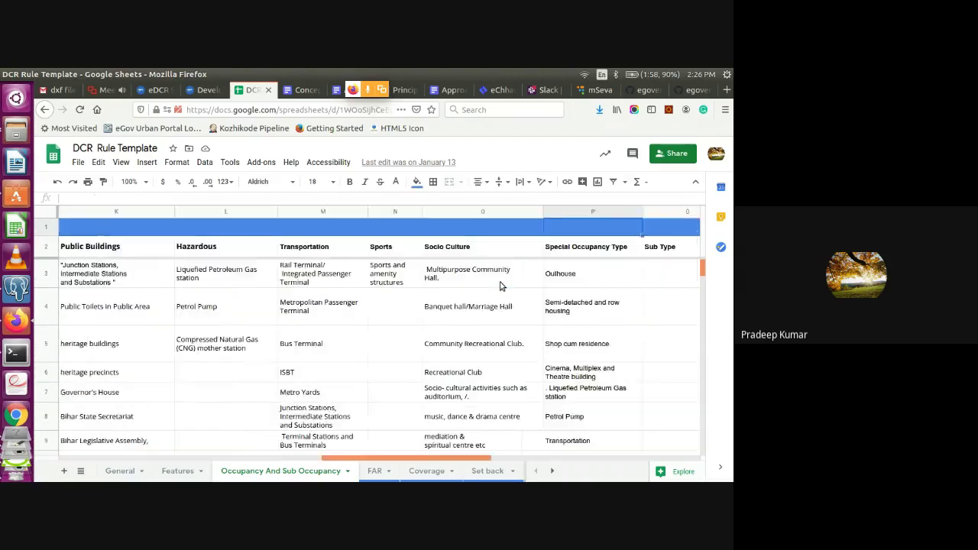
key(Home)
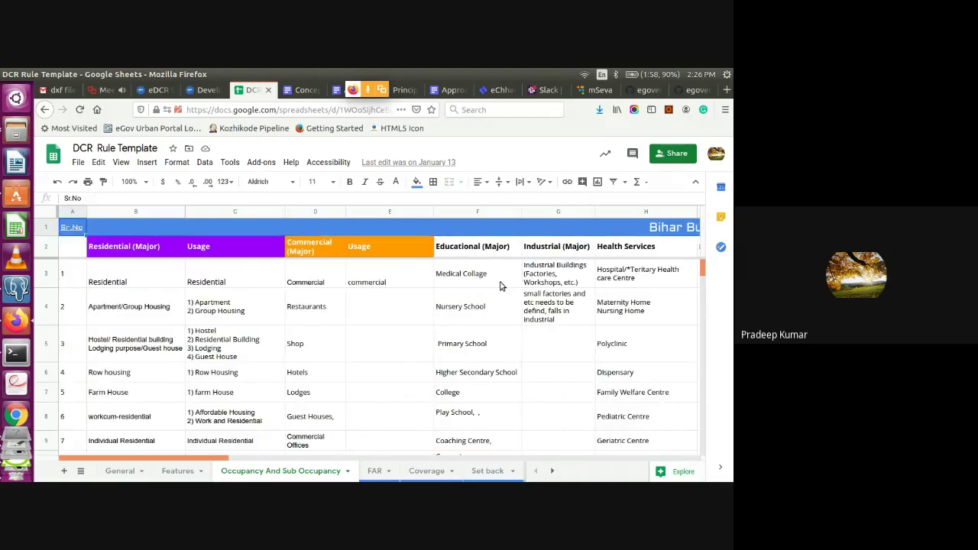
- Examine the Higher Secondary School and Nursery School entries and the building types across to Special Occupancy Type's Semi-detached and row housing
click(489, 372)
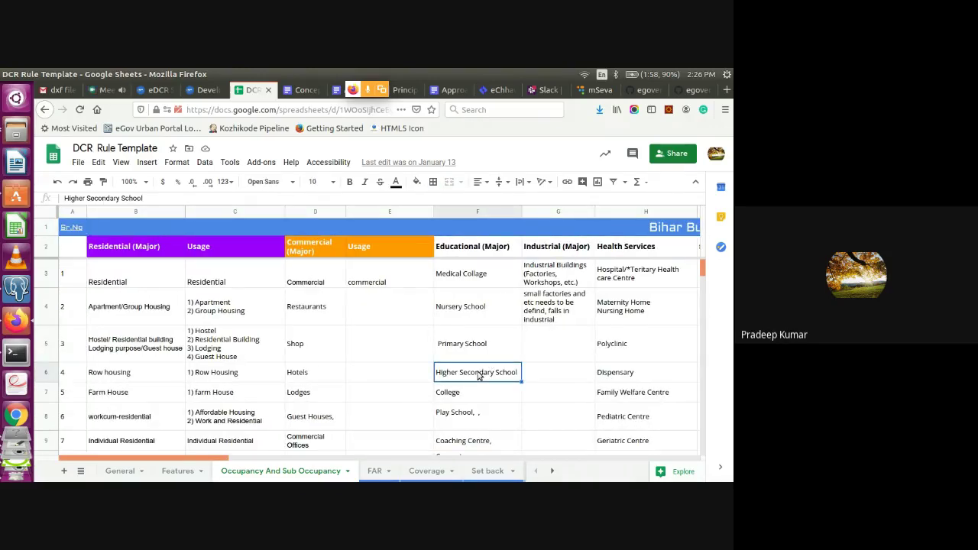
key(Up)
key(Up)
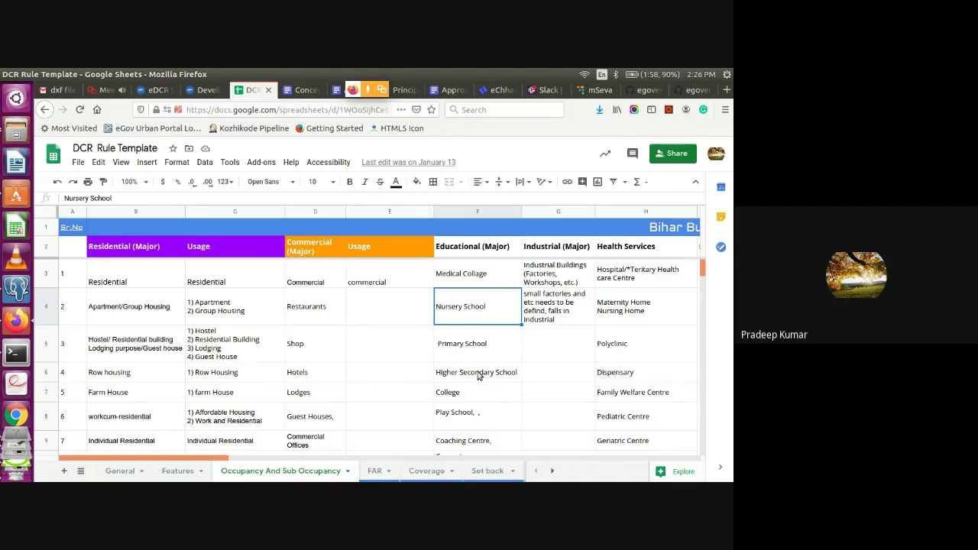
key(Right)
key(Right)
key(Right)
key(Right)
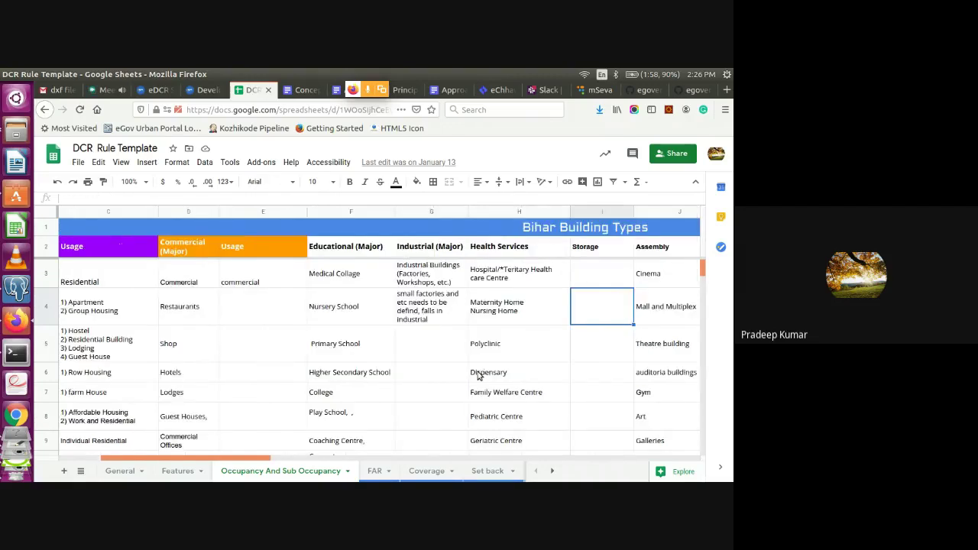
key(Right)
key(Right)
key(Right)
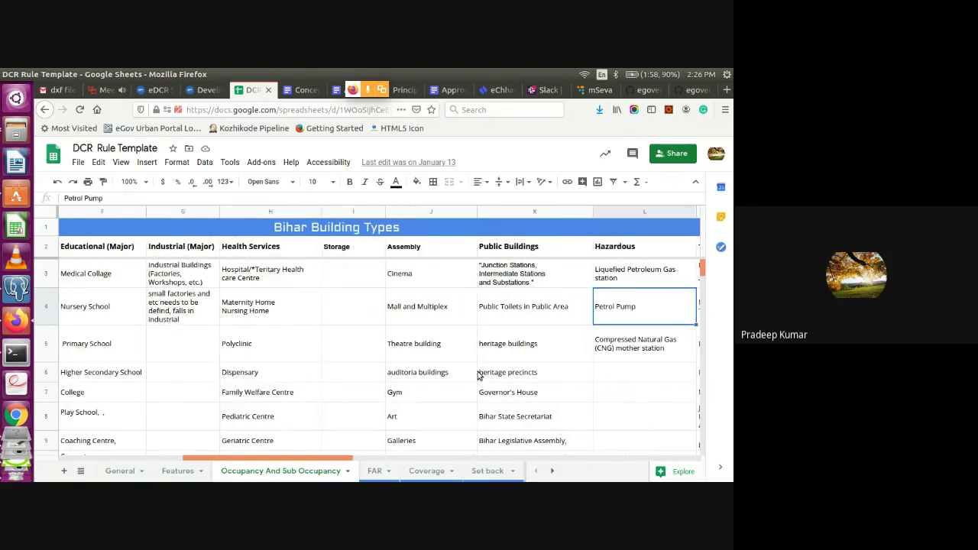
key(Right)
key(Right)
key(Right)
key(Right)
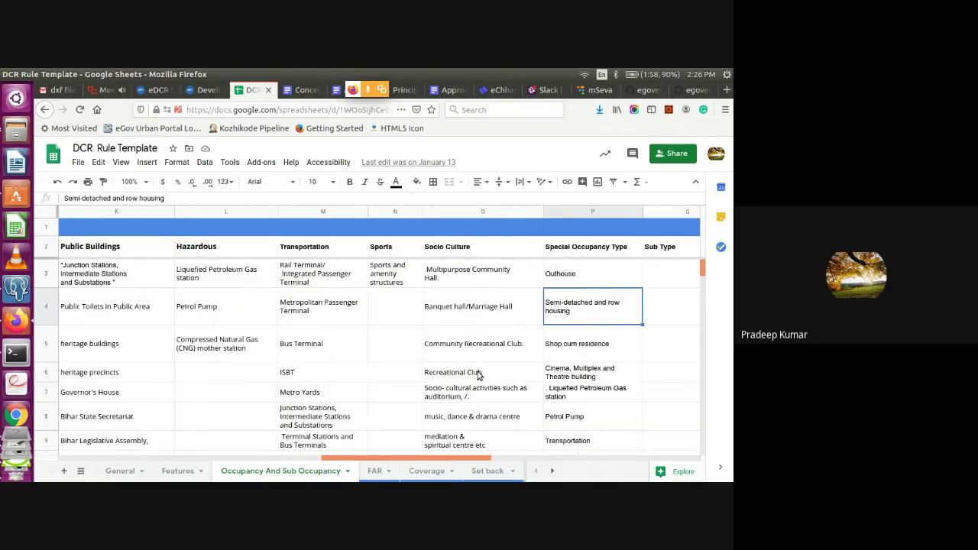
- Review the Banquet hall/Marriage Hall entry, and return to the Apartment/Group Housing entry and the Hostel and Lodging usages
key(Left)
key(Left)
key(Left)
key(Right)
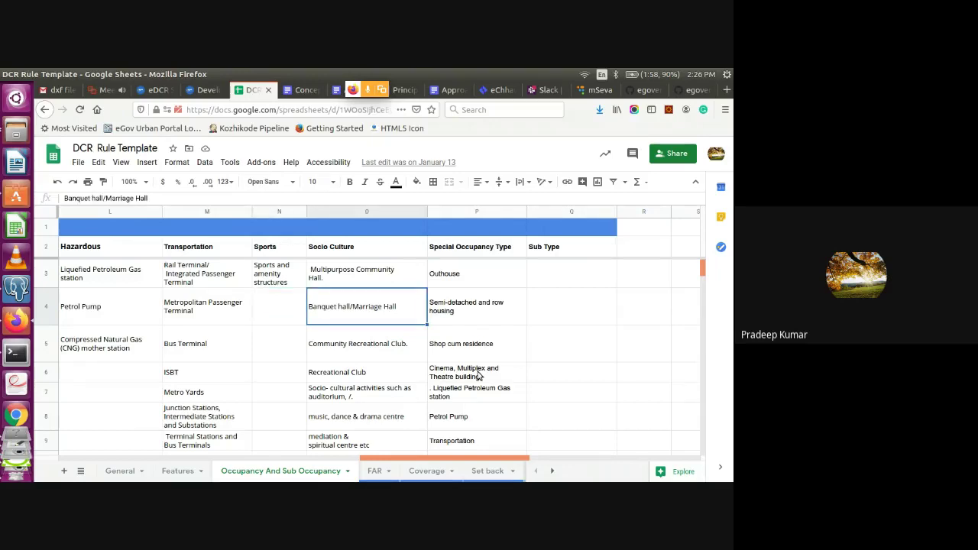
key(Left)
key(Home)
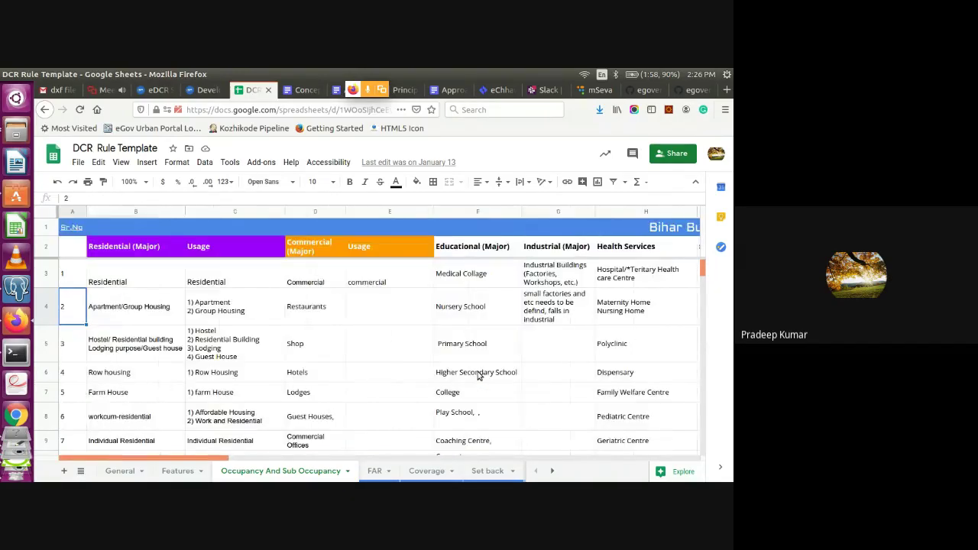
key(Right)
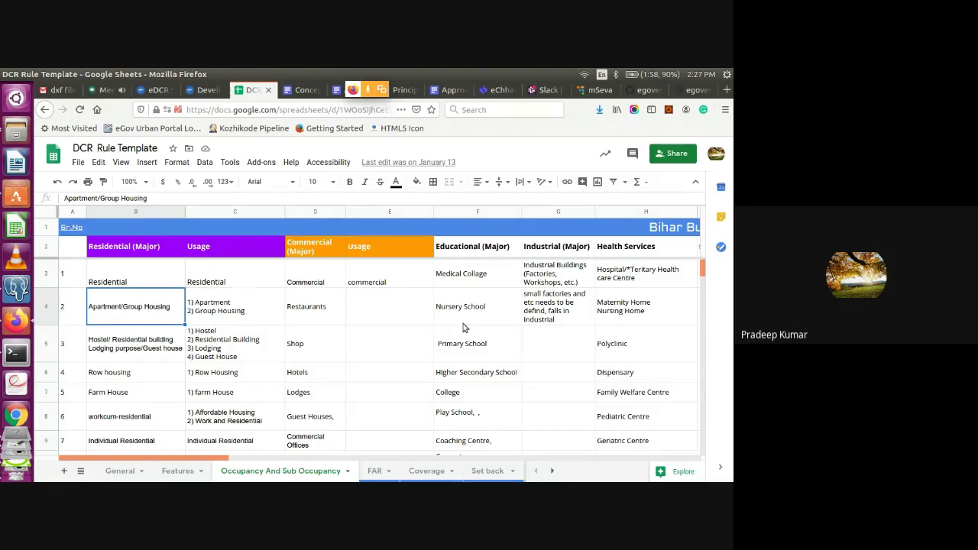
click(257, 349)
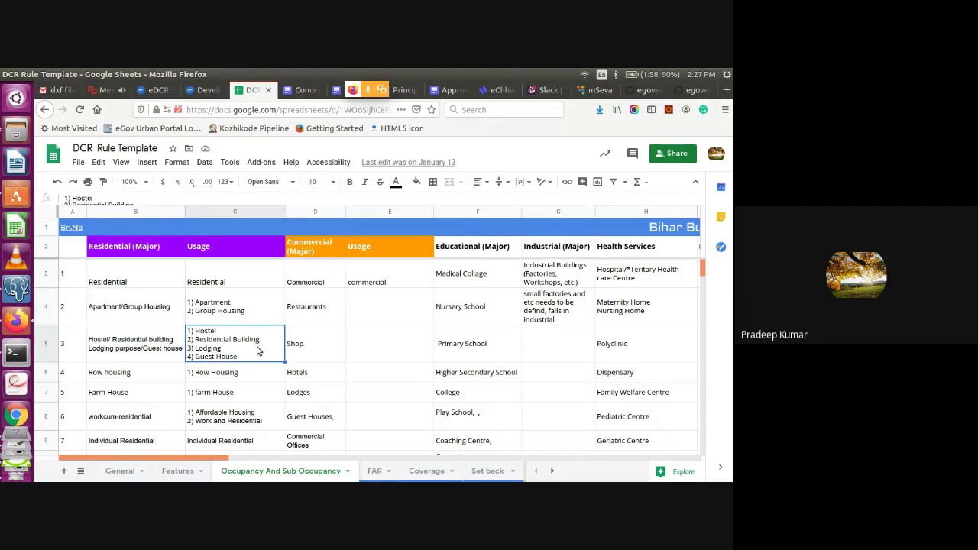
- Look at the Features and FAR sheets, and examine the Coverage sheet's headings from Bylaw to General Description
click(191, 471)
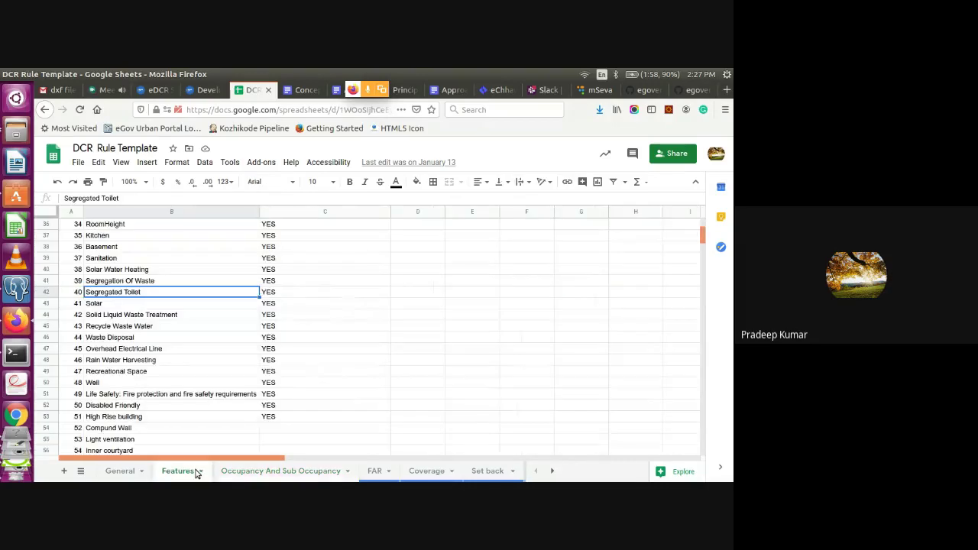
click(380, 474)
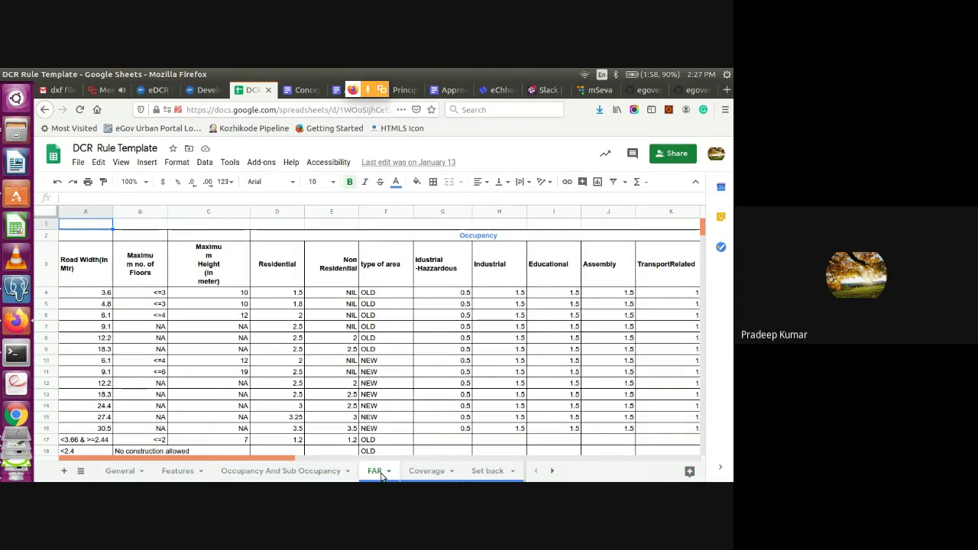
click(439, 474)
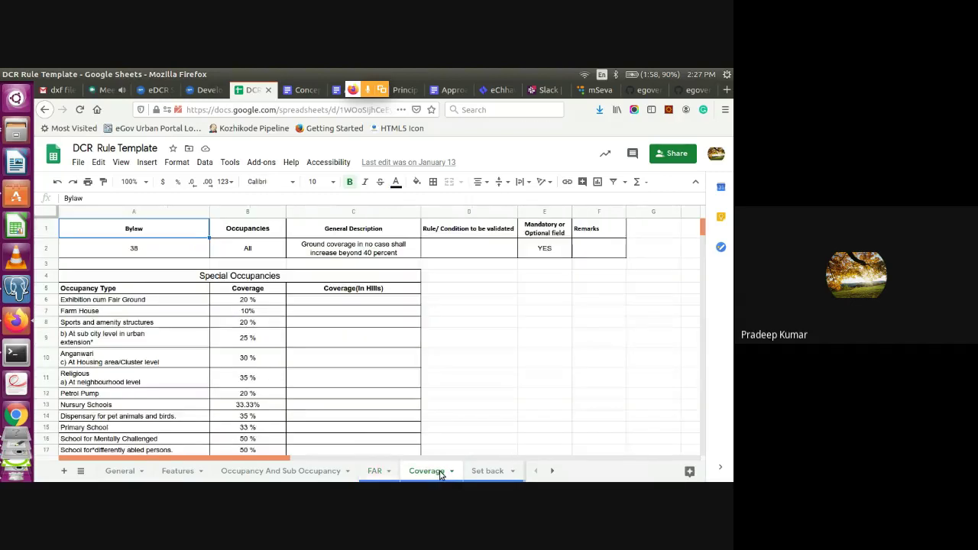
click(193, 243)
key(Up)
key(Right)
key(Right)
key(Right)
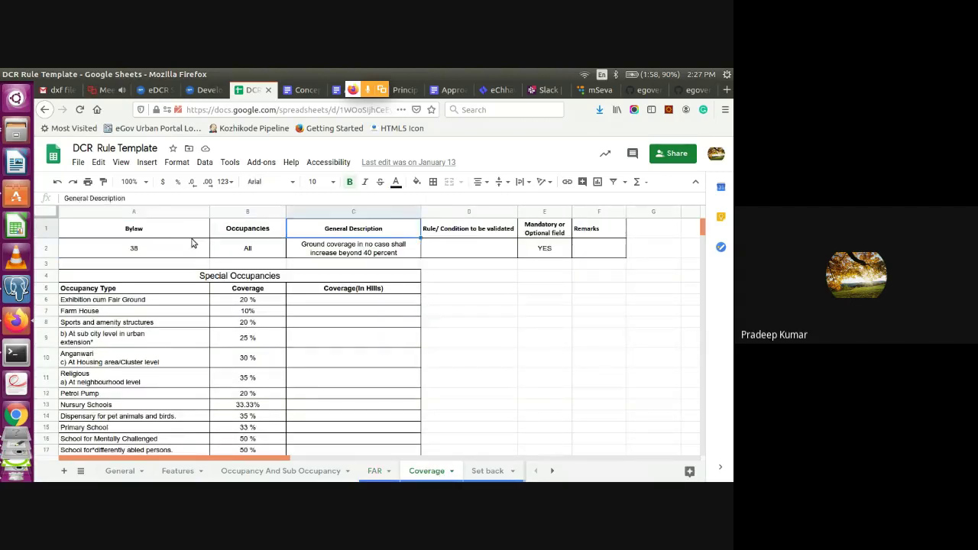
- Examine the Coverage sheet's bylaw 38 row across its Bylaw, Occupancies and General Description entries
key(Down)
key(Left)
key(Left)
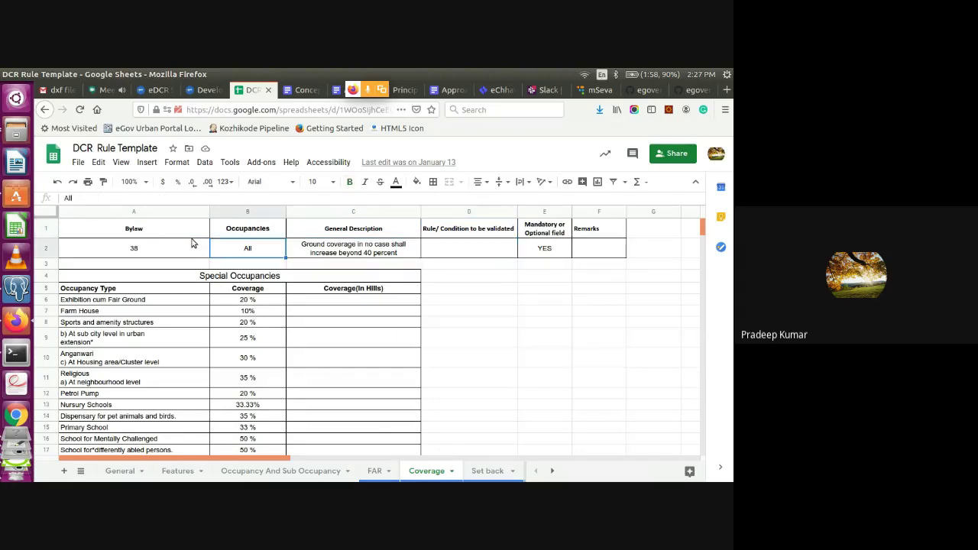
key(Left)
key(Right)
key(Left)
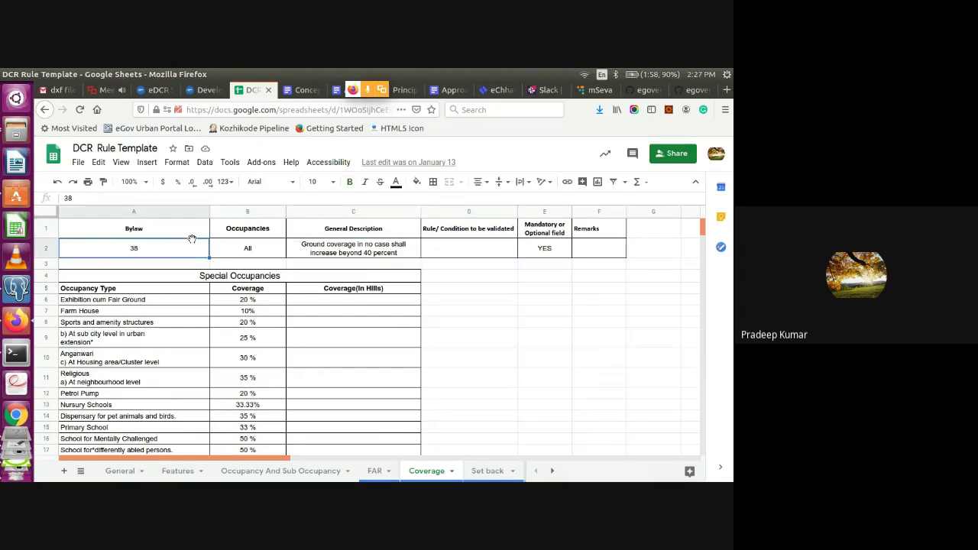
key(Right)
key(Right)
key(Right)
key(Left)
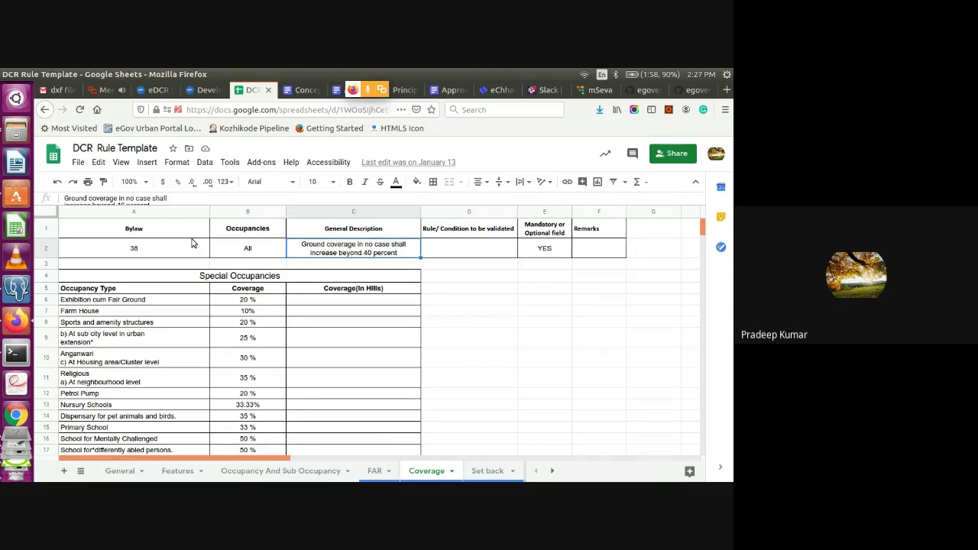
- Look down the Special Occupancies list from Exhibition cum Fair Ground to Primary School and return to Farm House
click(102, 302)
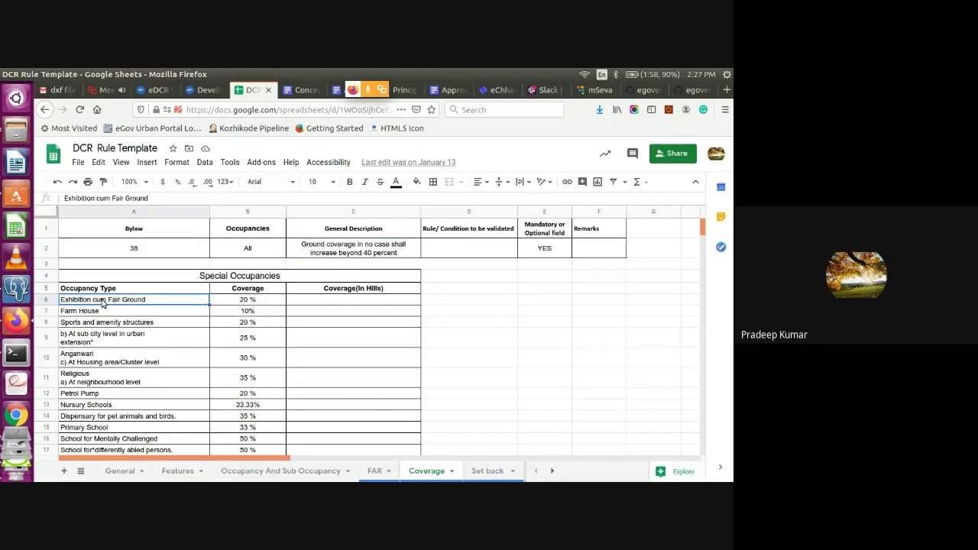
key(Down)
key(Down)
key(Down)
key(Down)
key(Down)
key(Down)
key(Down)
key(Down)
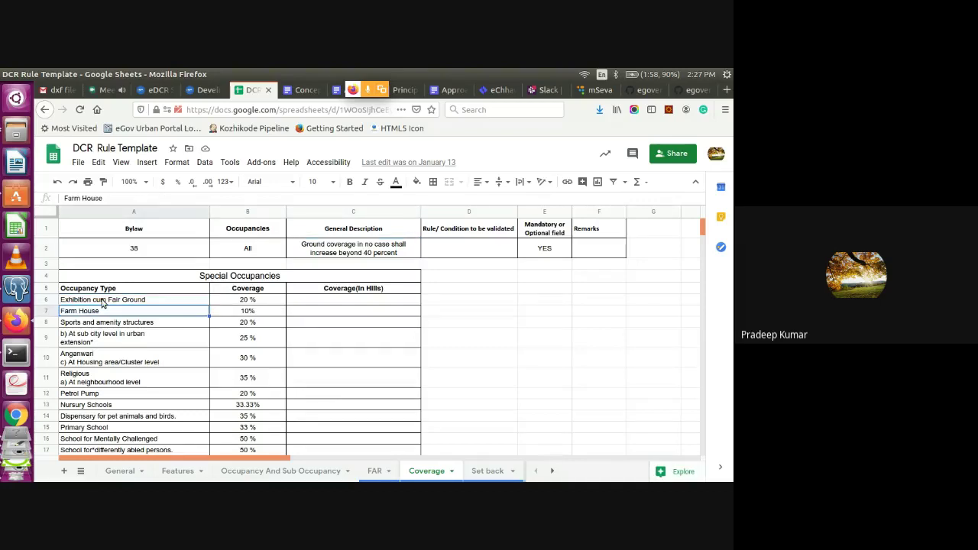
key(Down)
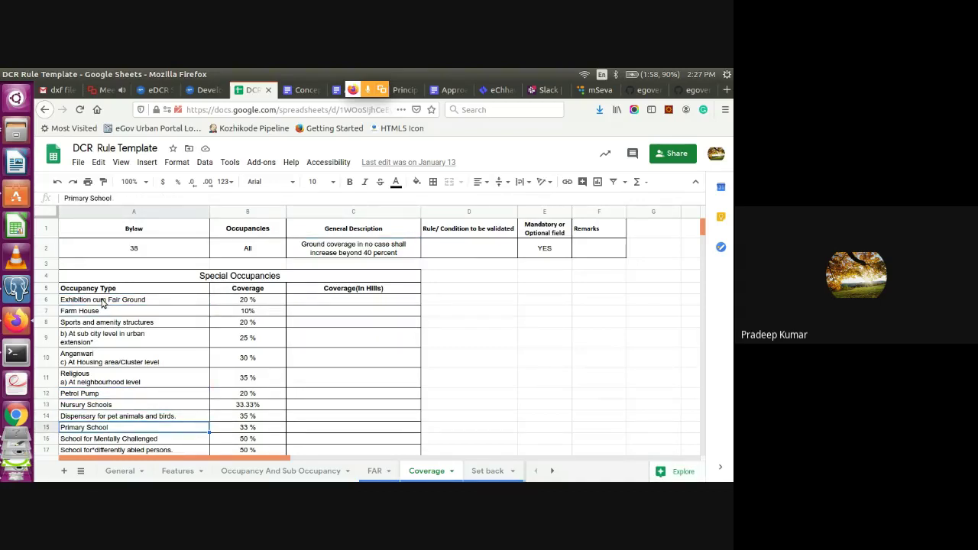
key(Up)
key(Up)
key(Up)
key(Up)
key(Up)
key(Up)
key(Up)
key(Up)
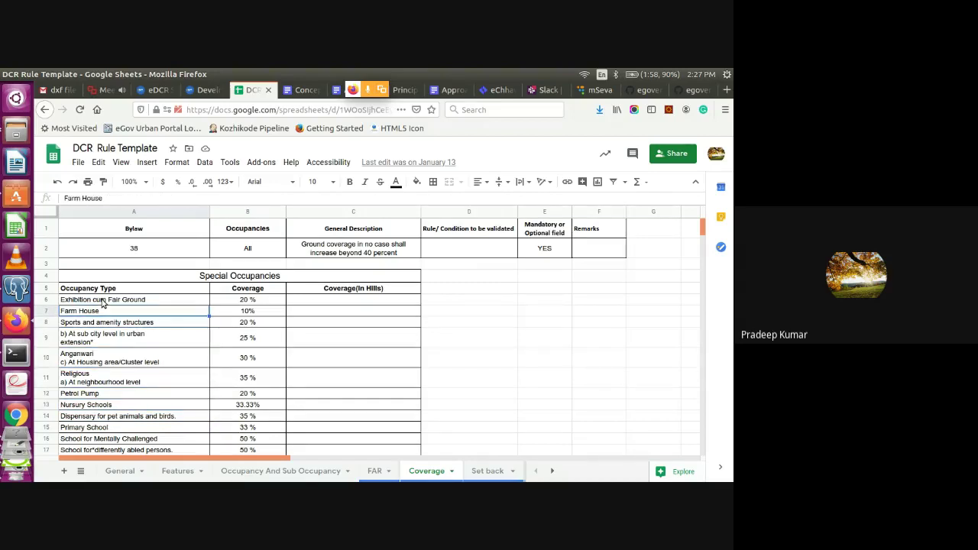
- Review the Coverage percentages from Farm House down to Science centre and return to School for Mentally Challenged
key(Right)
key(Down)
key(Down)
key(Down)
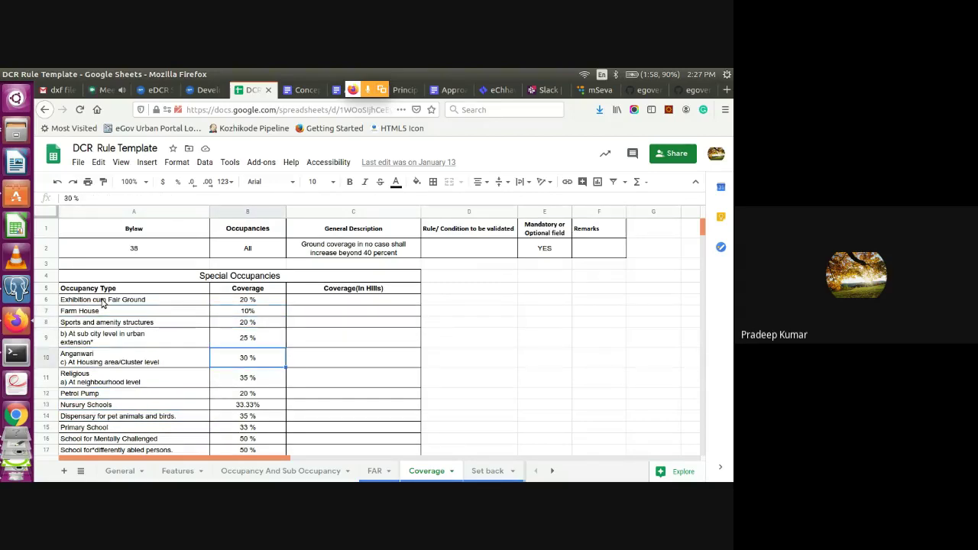
key(Down)
key(Down)
key(Down)
key(Down)
key(Down)
key(Down)
key(Down)
key(Down)
key(Down)
key(Down)
key(Down)
key(Down)
key(Down)
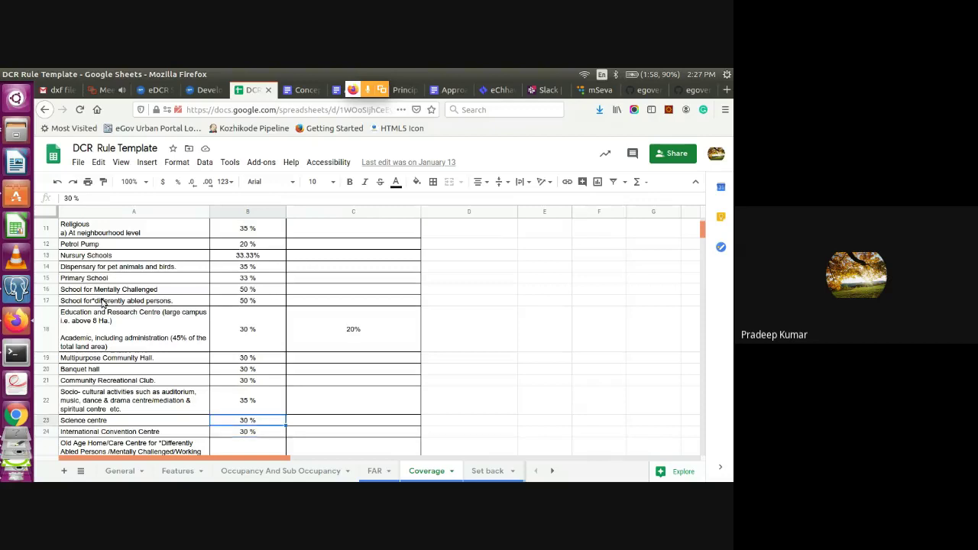
key(Up)
key(Up)
key(Up)
key(Up)
key(Up)
key(Up)
key(Up)
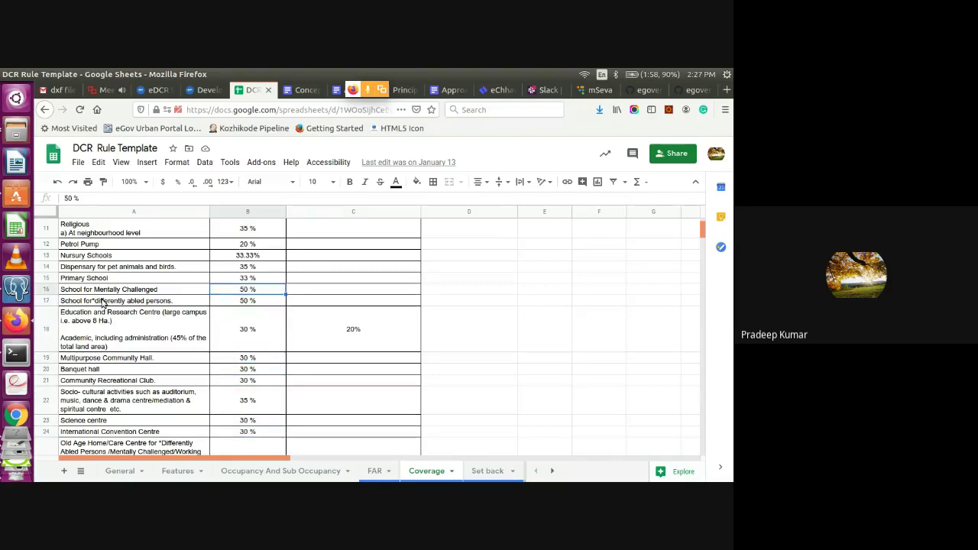
- Examine the remaining coverage percentages down to Nursing and Paramedic Institute and return to the College entry
key(Down)
key(Down)
key(Down)
key(Down)
key(Down)
key(Down)
key(Down)
key(Down)
key(Down)
key(Down)
key(Down)
key(Down)
key(Down)
key(Down)
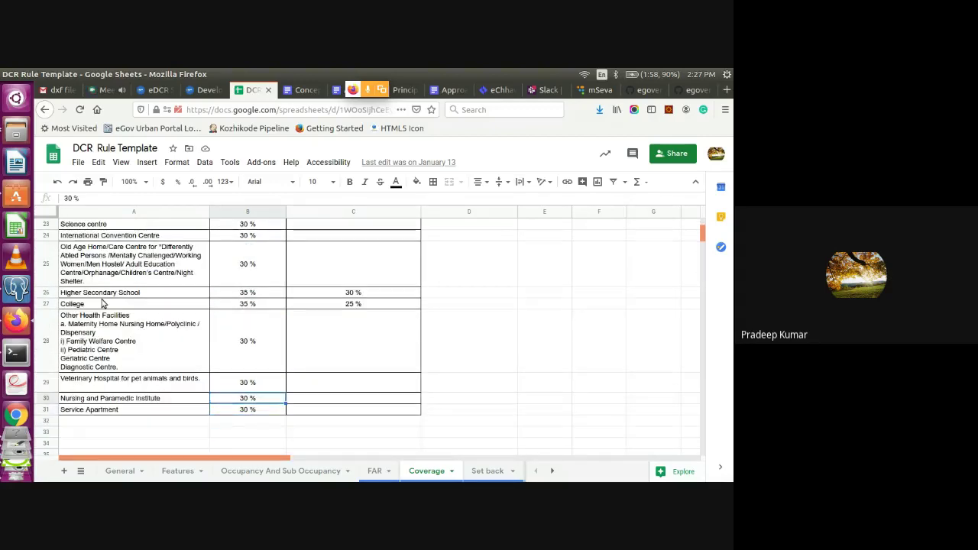
key(Up)
key(Up)
key(Up)
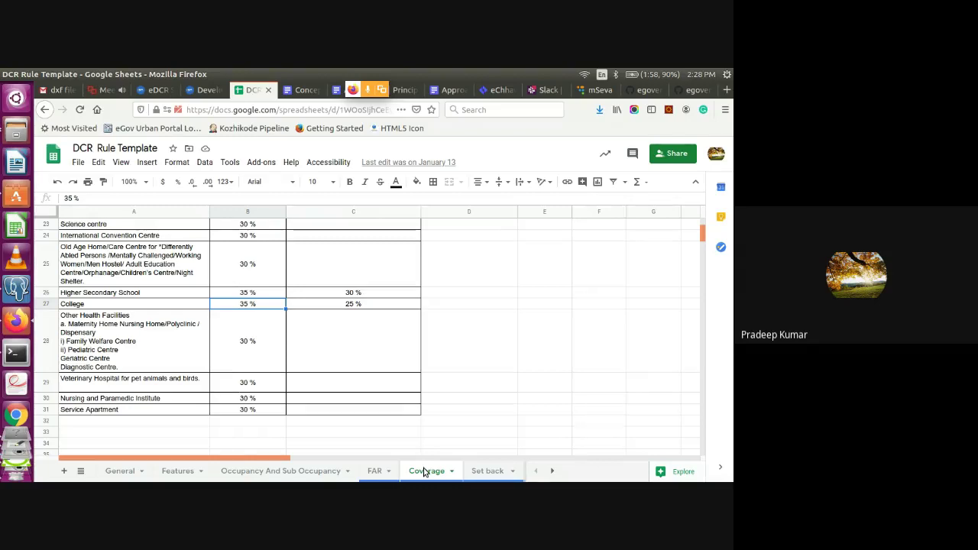
- Open the Set back sheet and examine the front and rear setbacks for plot depths up to 10m
click(489, 474)
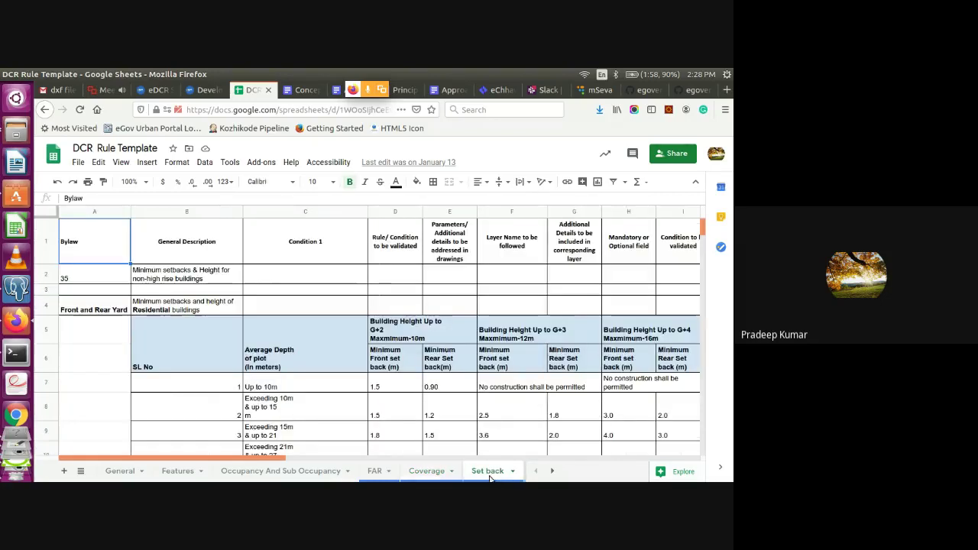
click(301, 387)
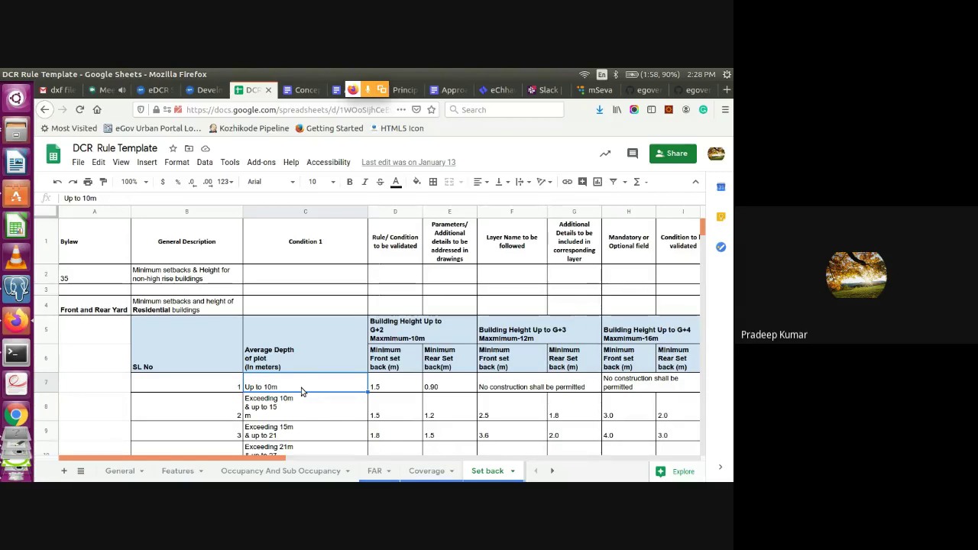
key(Right)
key(Right)
key(Right)
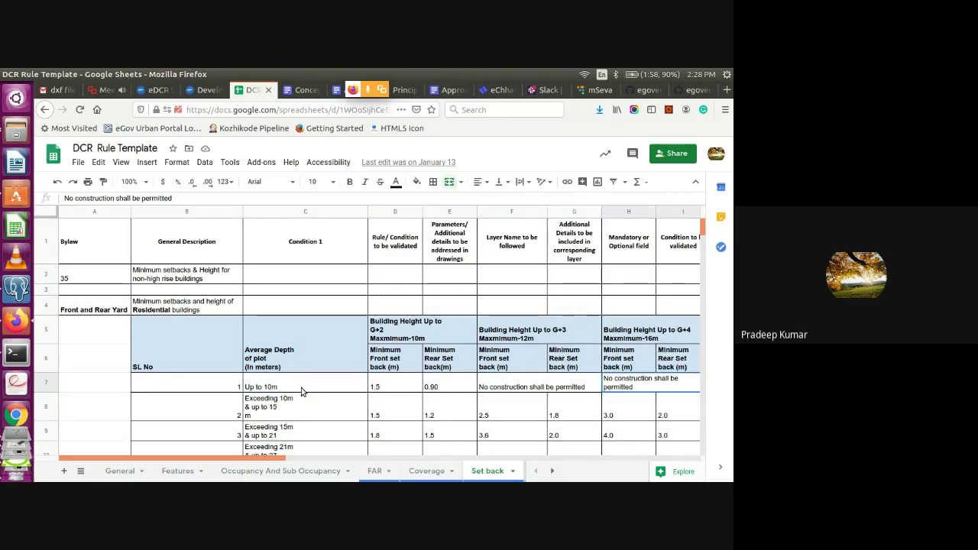
- Look through the residential front and rear setback rows and on to the side setbacks for the second plot width range
key(Down)
key(Down)
key(Down)
key(Down)
key(Down)
key(Down)
key(Down)
key(Down)
key(Down)
key(Down)
key(Down)
key(Down)
key(Down)
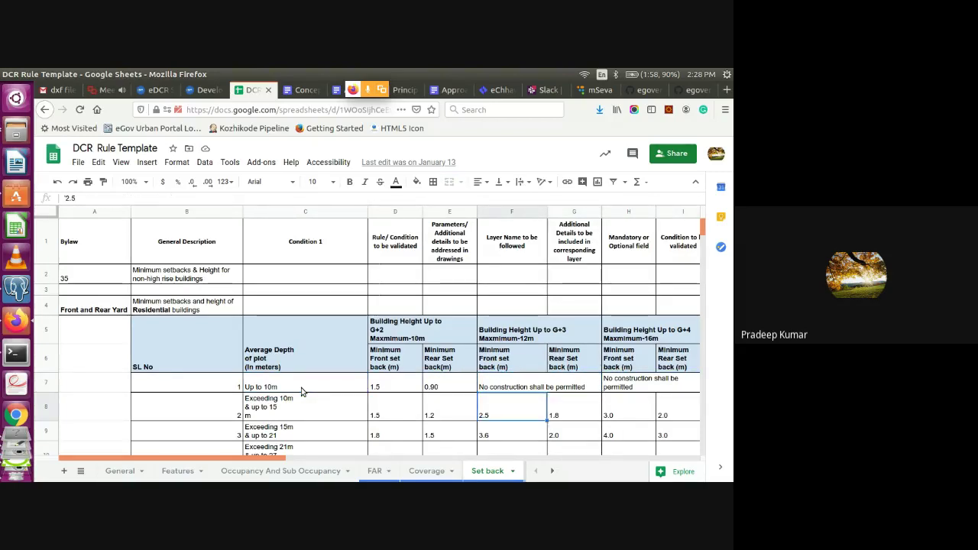
key(Down)
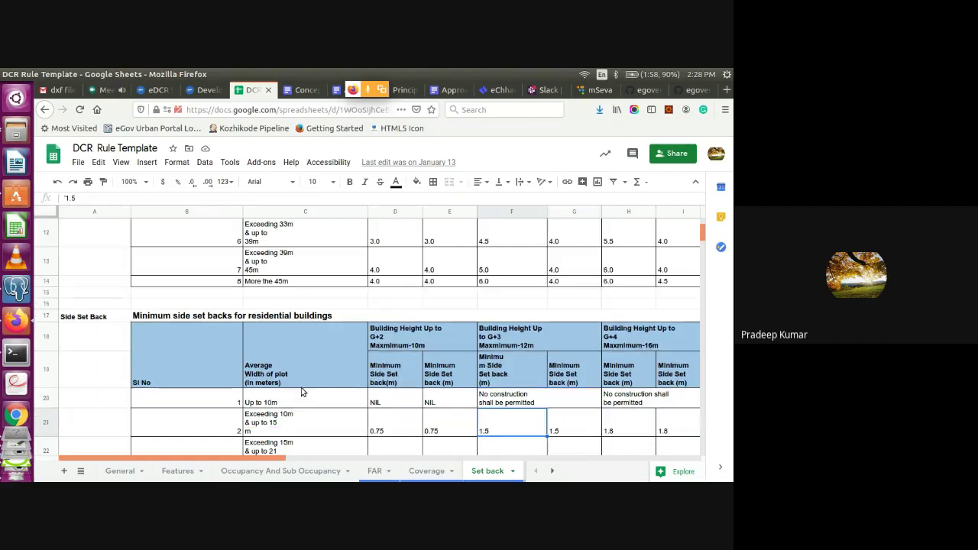
key(Left)
key(Left)
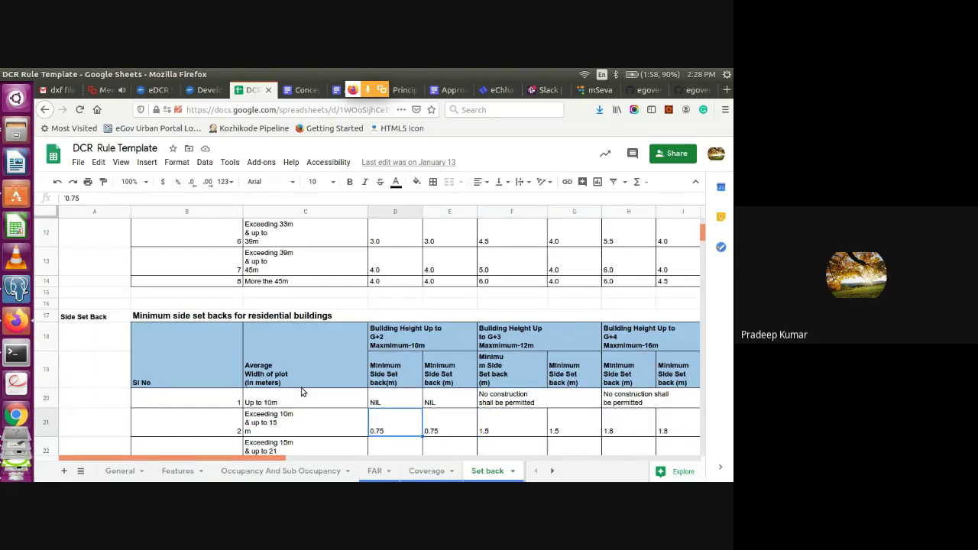
- Review the remaining residential side setbacks and the high rise building setbacks as far as the 25 to 28 m height row
key(Down)
key(Down)
key(Down)
key(Down)
key(Down)
key(Down)
key(Down)
key(Down)
key(Down)
key(Down)
key(Down)
key(Down)
key(Down)
key(Down)
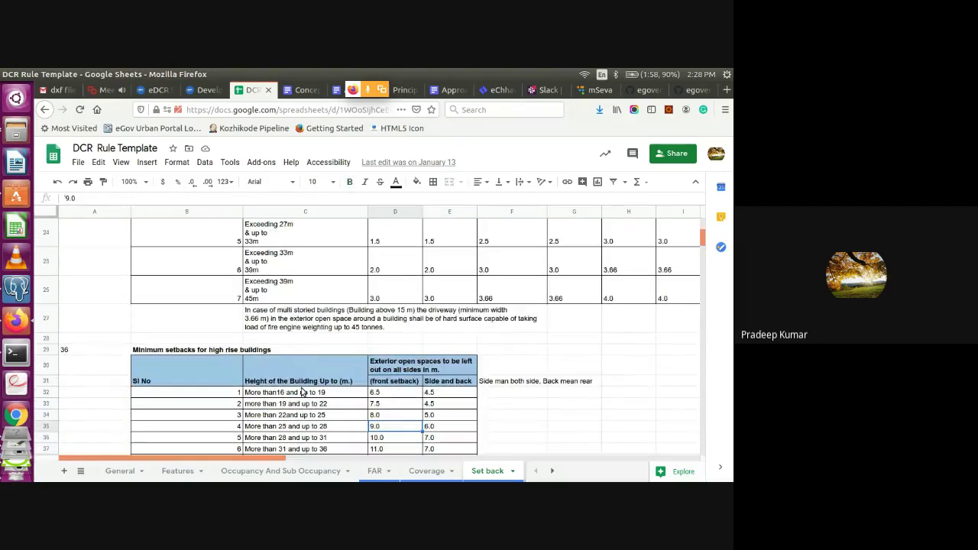
- Look through the taller high rise rows and occupancy setbacks to Affordable housing, and return to the educational occupancy row
key(Down)
key(Down)
key(Down)
key(Down)
key(Down)
key(Down)
key(Down)
key(Down)
key(Down)
key(Down)
key(Down)
key(Down)
key(Down)
key(Down)
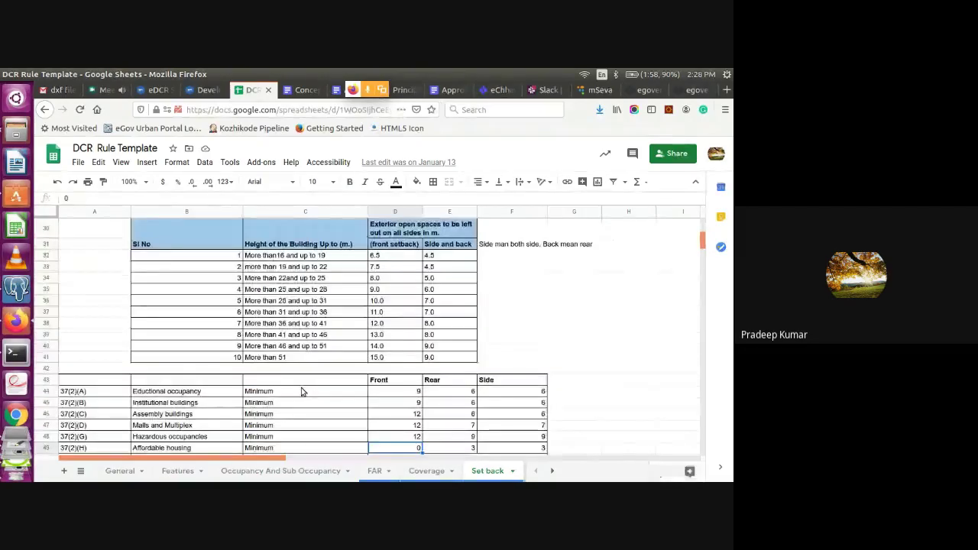
key(Up)
key(Up)
key(Up)
key(Up)
key(Up)
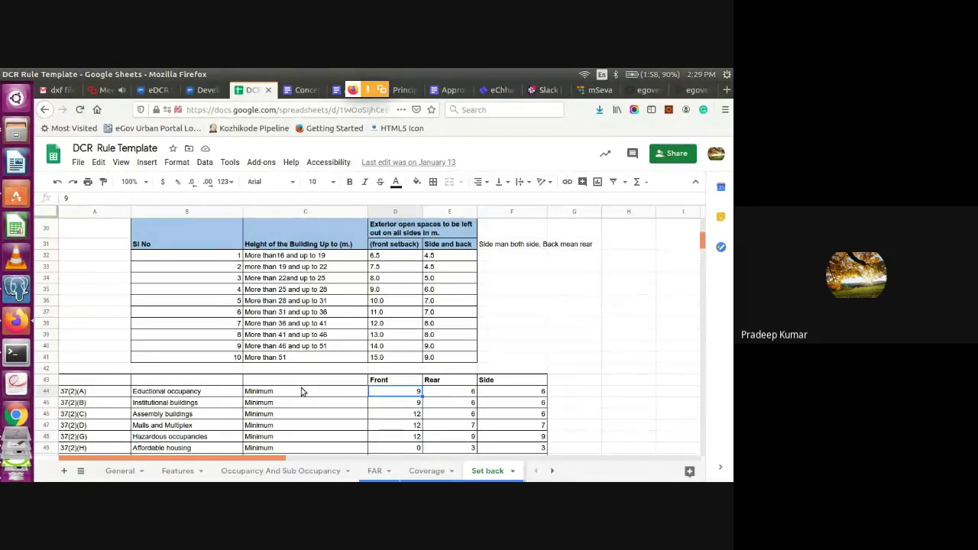
- Examine the educational occupancy row from its bylaw to its front, rear and side setbacks, ending at Institutional buildings' front setback
key(Left)
key(Left)
key(Left)
key(Right)
key(Right)
key(Right)
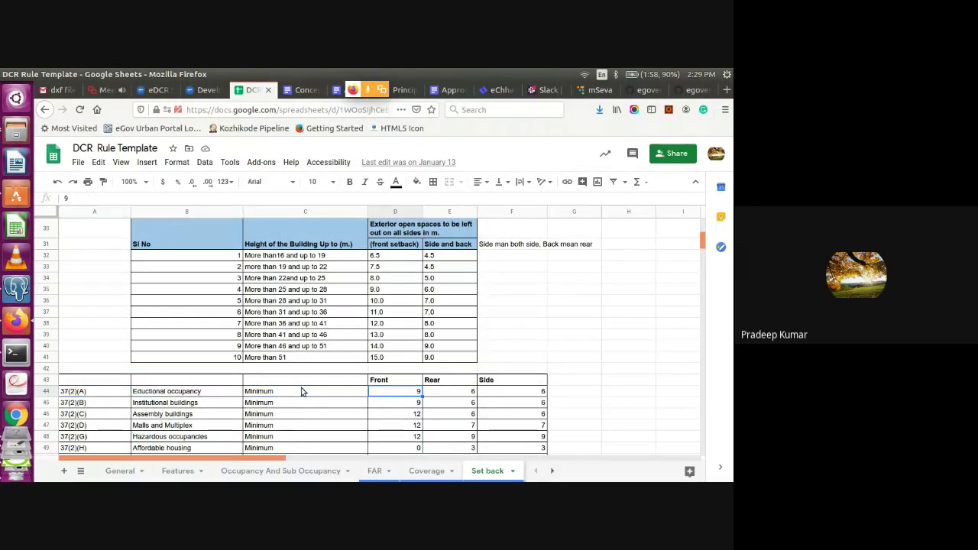
key(Right)
key(Right)
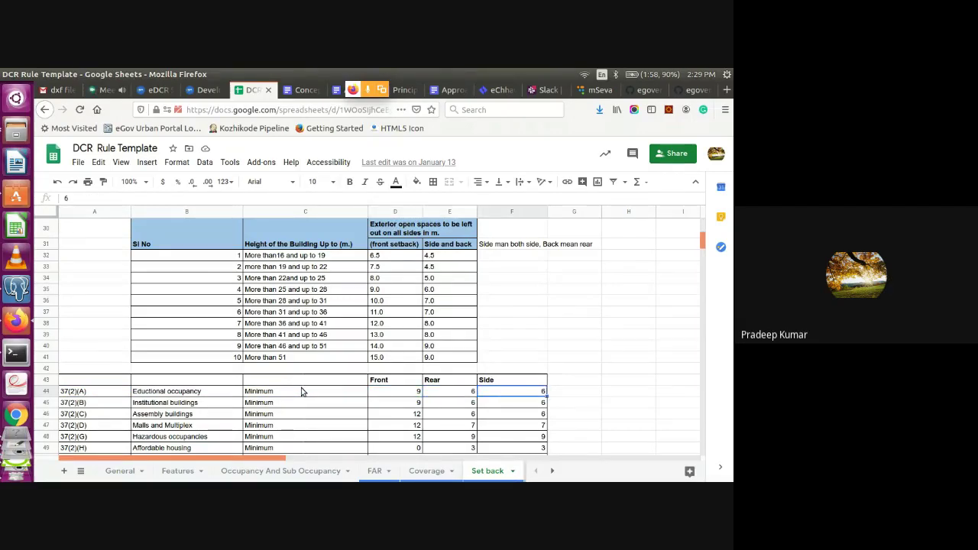
key(Left)
key(Left)
key(Down)
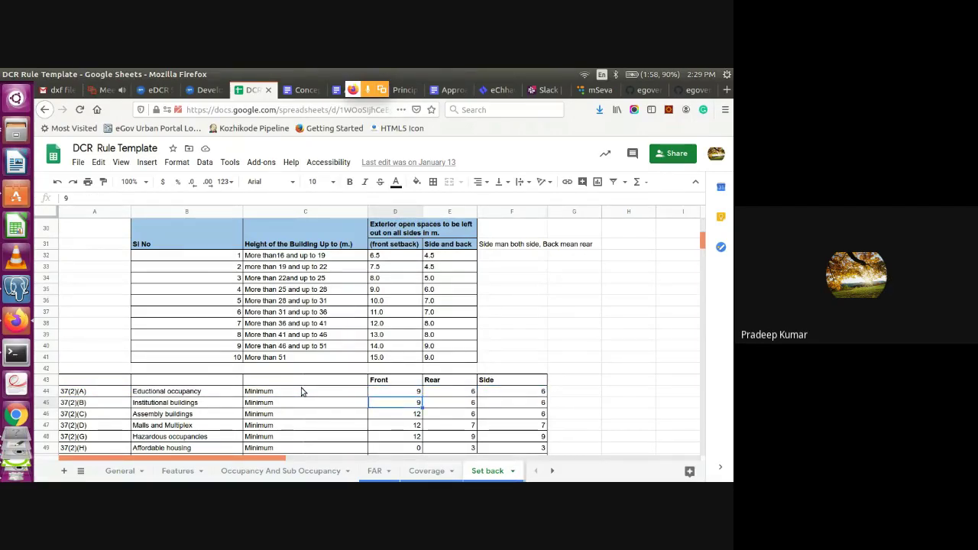
- Look through the remaining occupancy setbacks and down the Industrial table to the plot size row above 550 and up to 1000
key(Down)
key(Down)
key(Down)
key(Down)
key(Down)
key(Down)
key(Down)
key(Down)
key(Down)
key(Down)
key(Down)
key(Down)
key(Down)
key(Down)
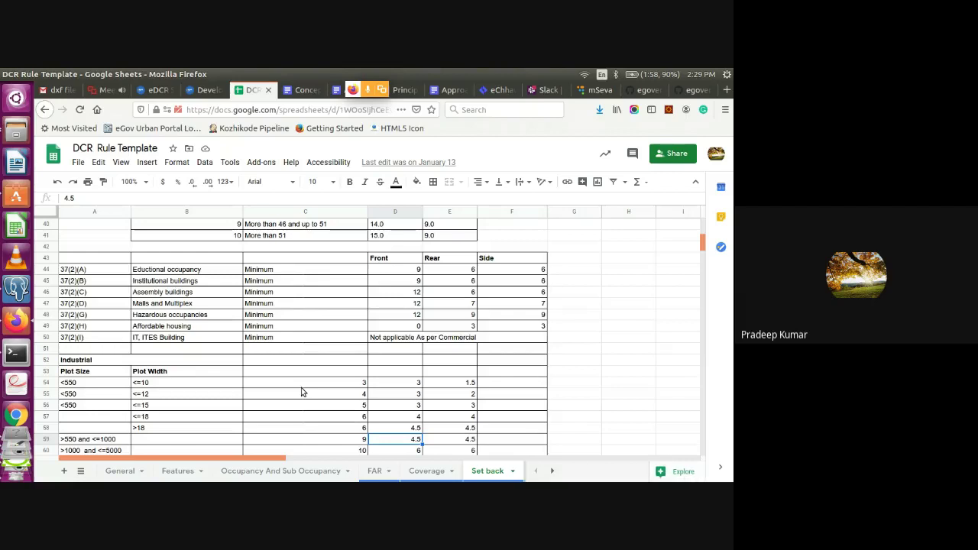
- Examine the Industrial table's plot sizes back up to the first <550 row and its <=10 plot width
key(Up)
key(Left)
key(Left)
key(Left)
key(Up)
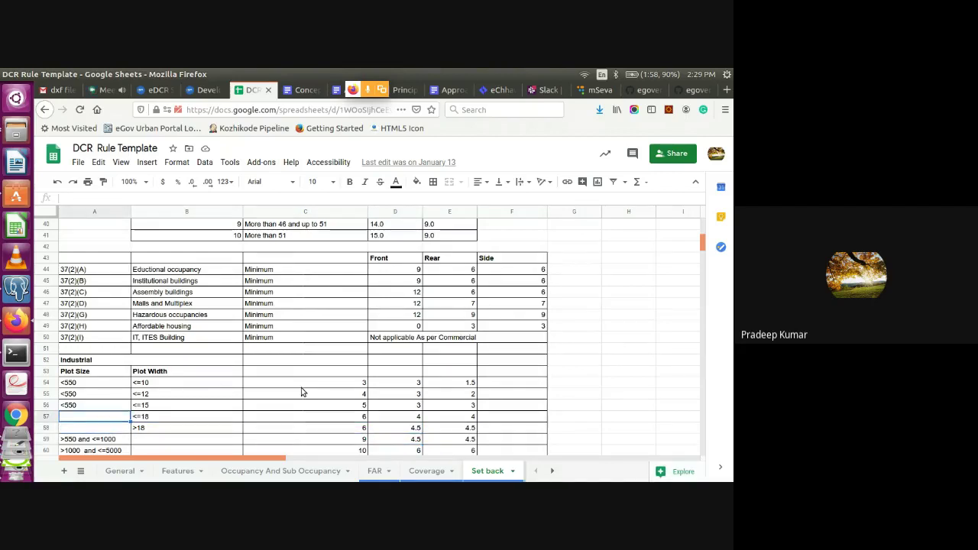
key(Up)
key(Up)
key(Up)
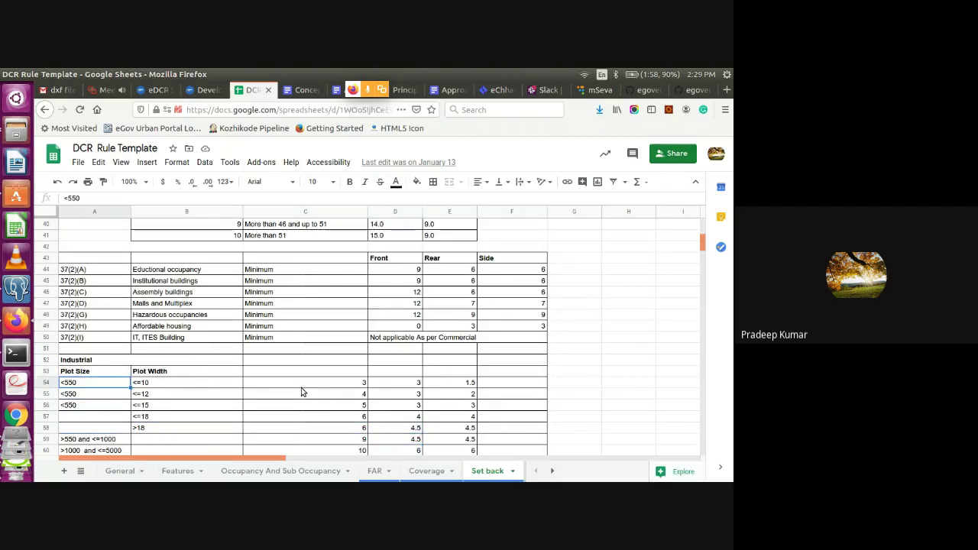
key(Right)
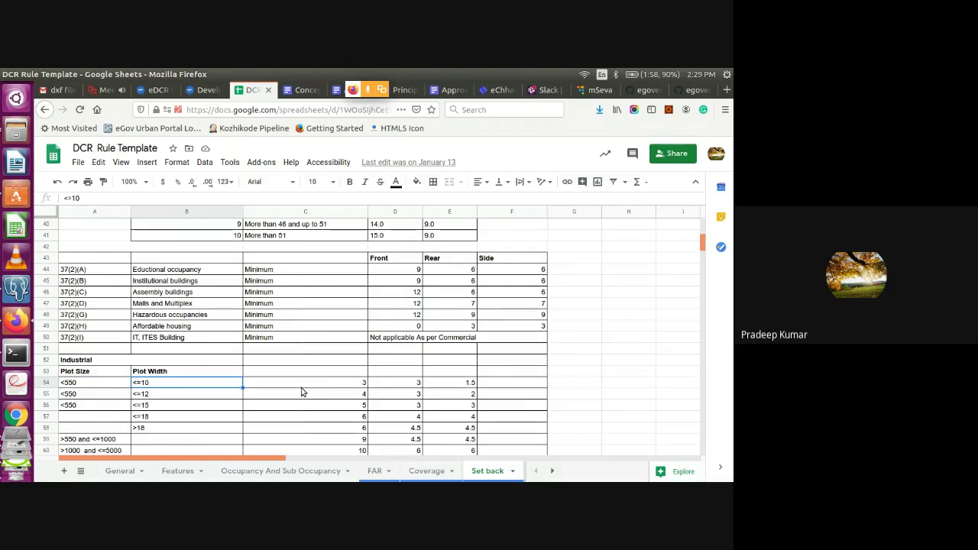
- Examine the setback values across the first Industrial row, for plot size <550 and plot width <=10
key(Right)
key(Right)
key(Right)
key(Right)
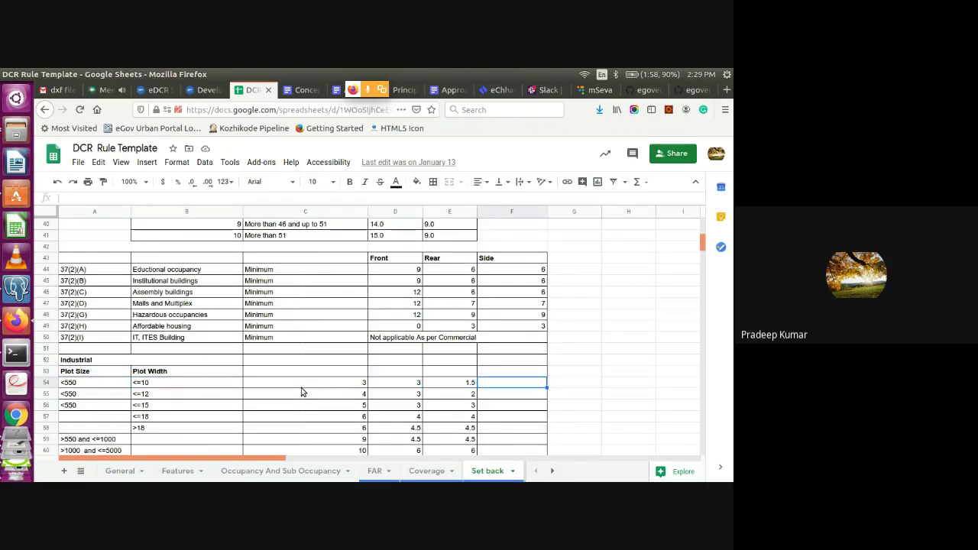
key(Left)
key(Left)
key(Left)
- Look down the remaining Industrial setback rows to the end of the table, past the >30000 plot size
key(Down)
key(Down)
key(Down)
key(Down)
key(Down)
key(Down)
key(Down)
key(Down)
key(Down)
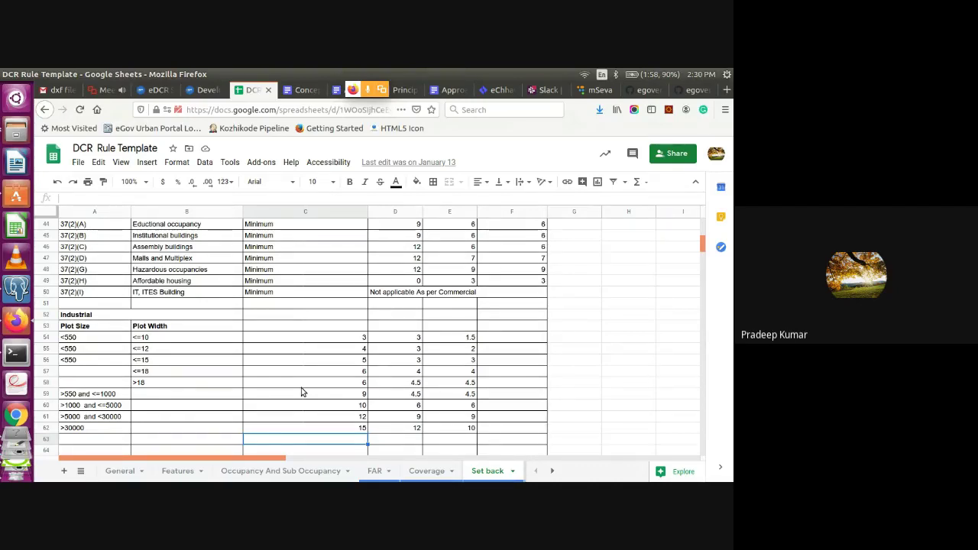
- Look through the FAR sheet down to its exclusions and examine the Affordable Housing and Slum Rehabilitation entry
click(374, 470)
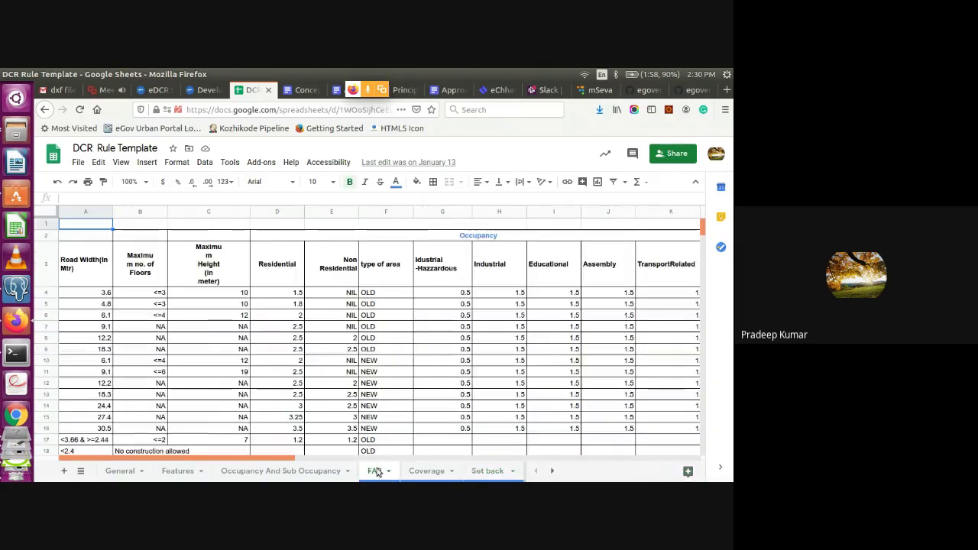
click(306, 410)
key(Page_Down)
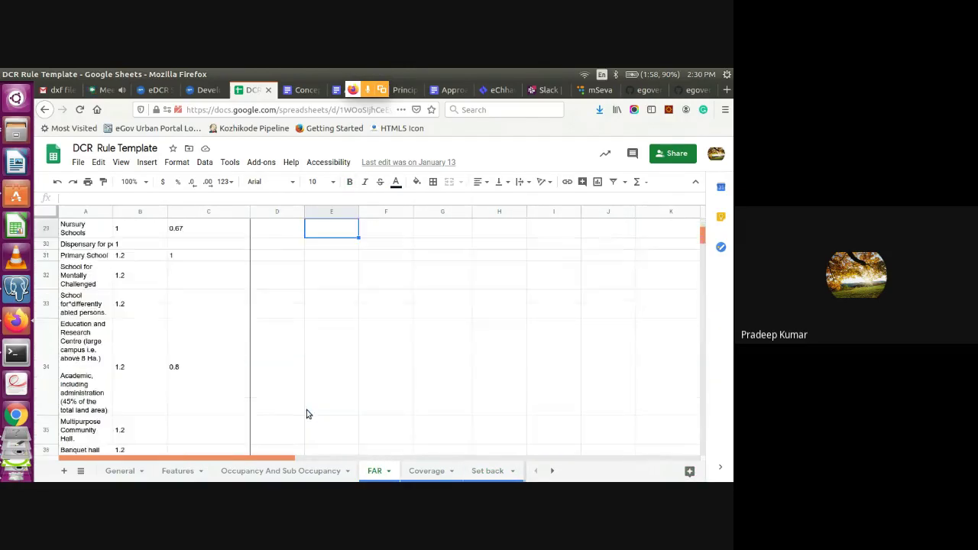
key(Page_Down)
key(Page_Down)
key(Page_Down)
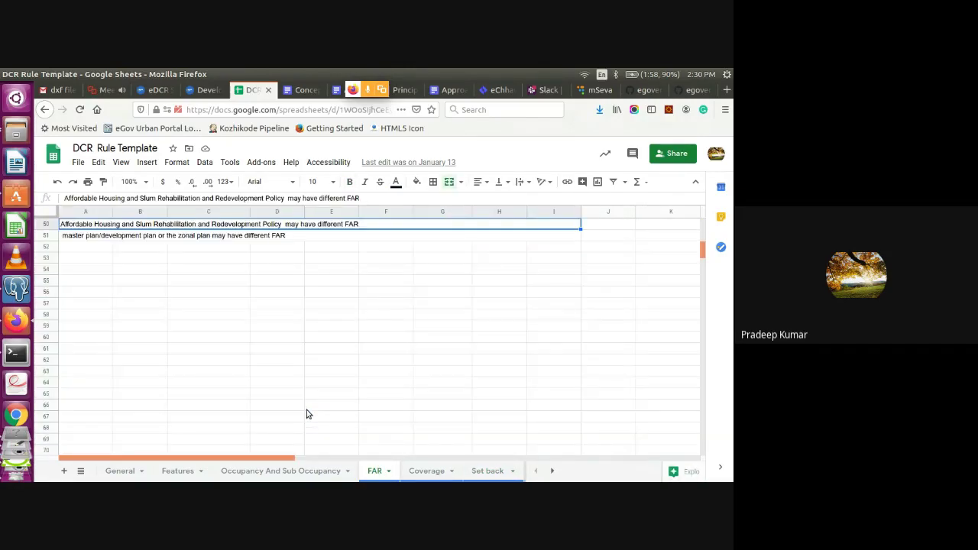
key(Up)
scroll(307, 413, up, 1)
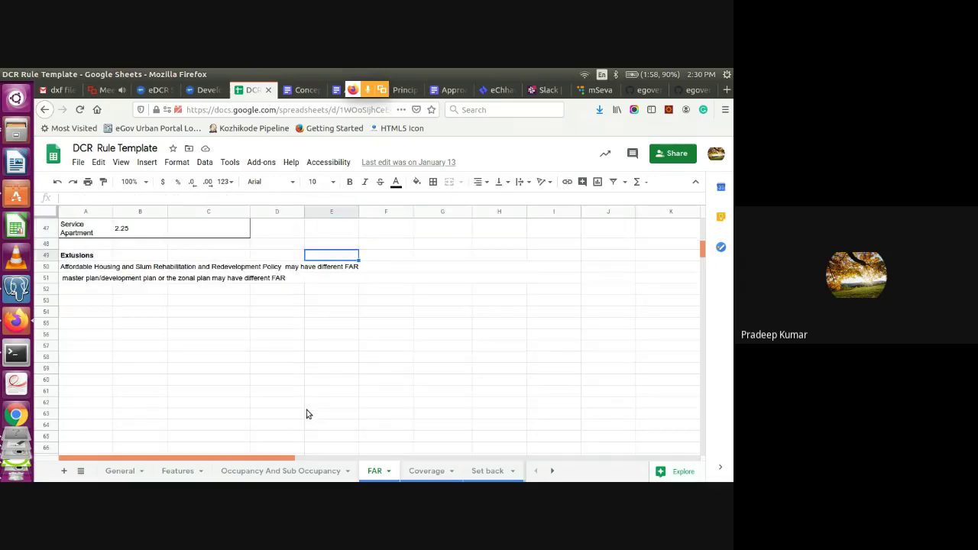
key(Down)
key(Down)
key(Up)
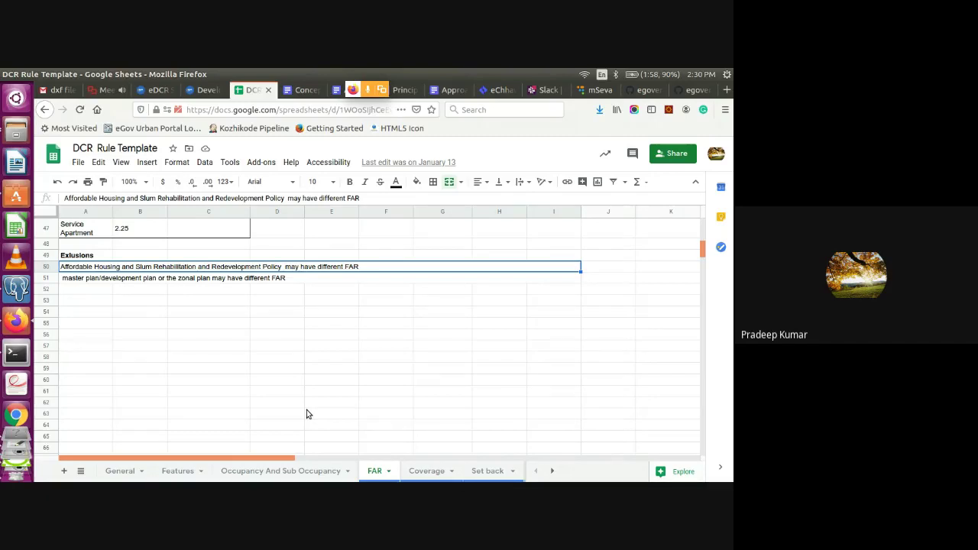
- Open the RWH sheet and examine the tank capacity condition for rainwater harvesting
click(553, 470)
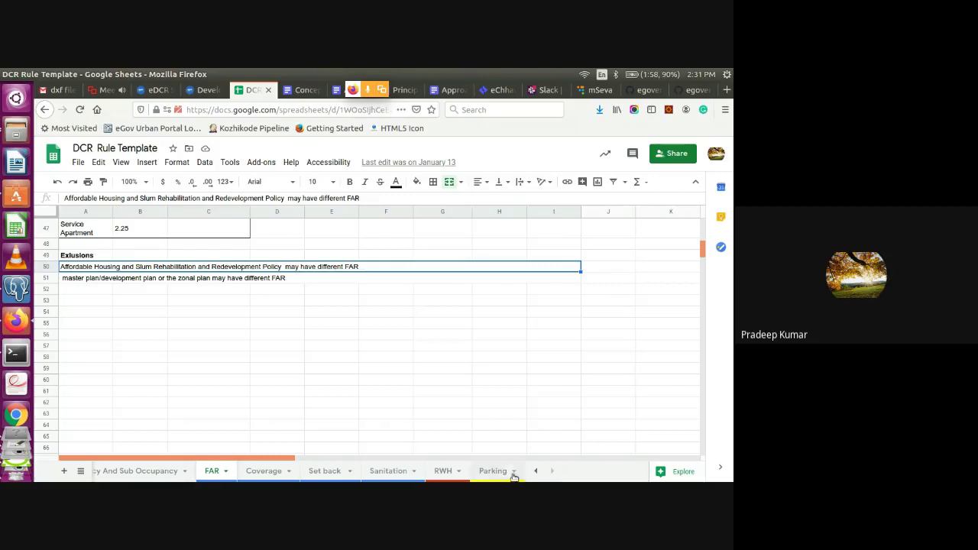
click(451, 474)
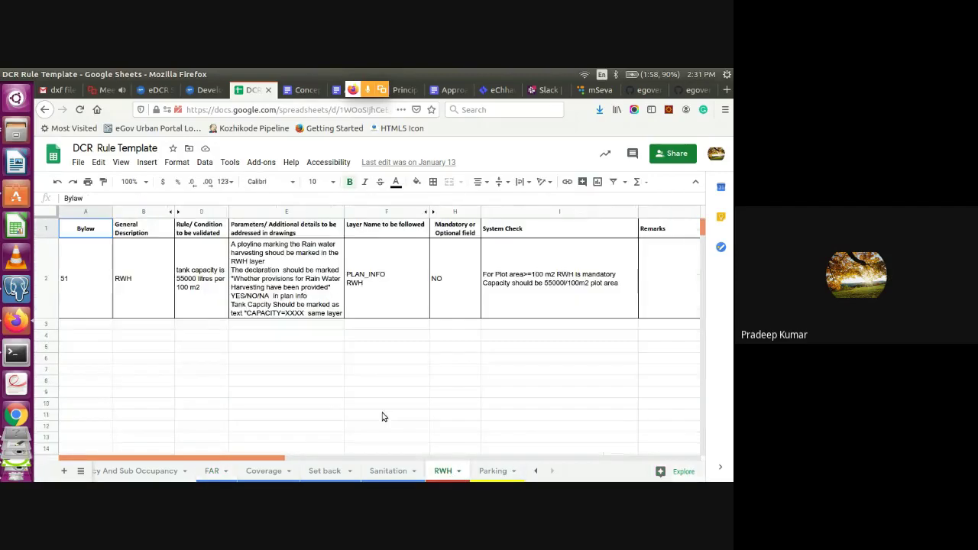
click(183, 301)
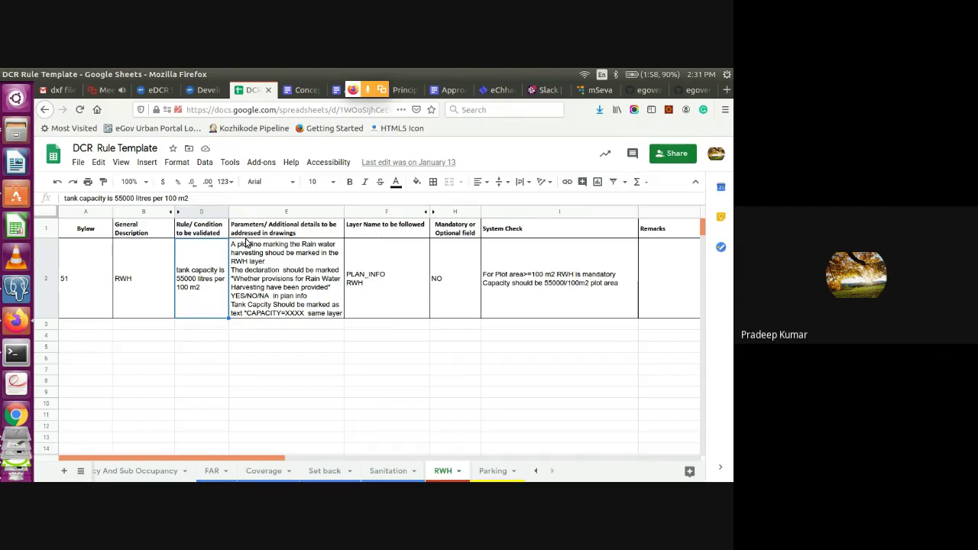
- Look at the Development Control Rules (Digit-DCR) and eDCR Service wiki pages
click(204, 90)
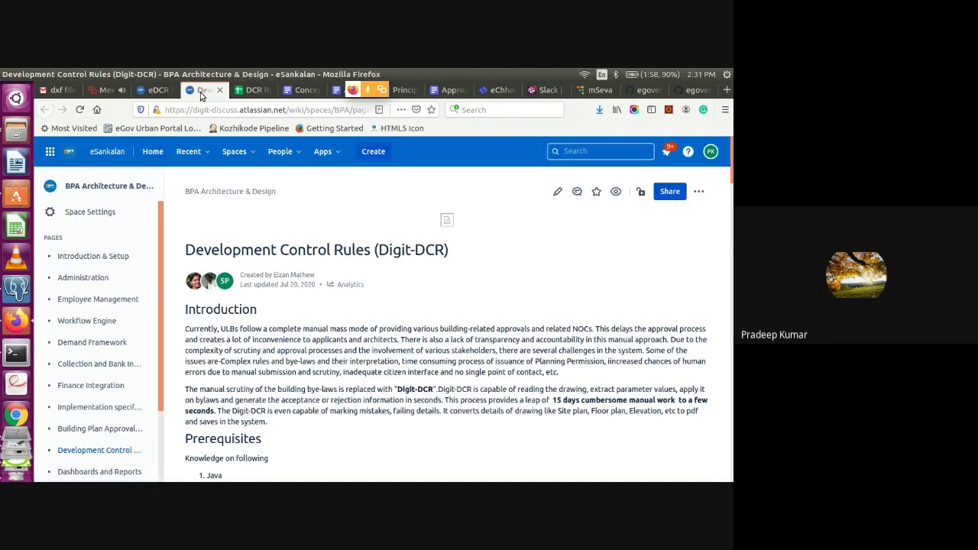
click(155, 91)
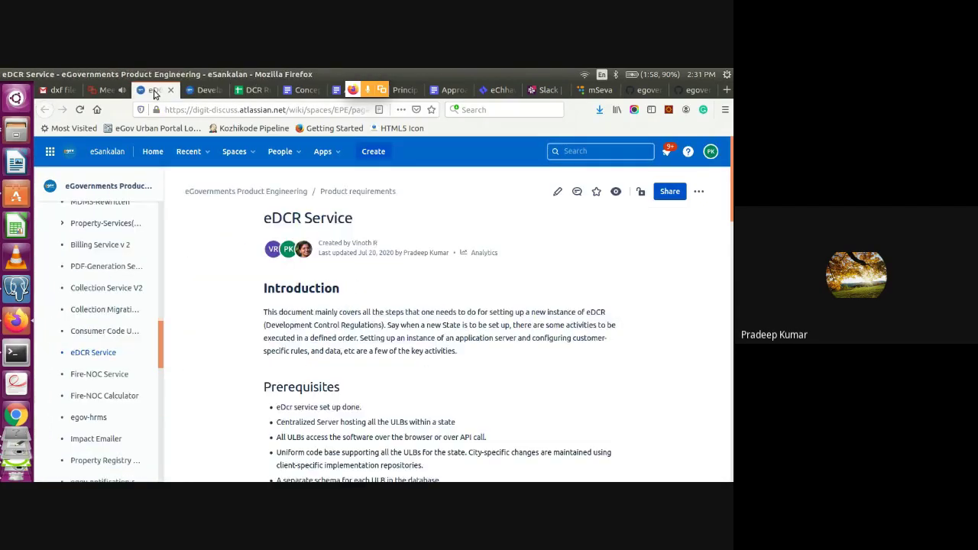
click(208, 93)
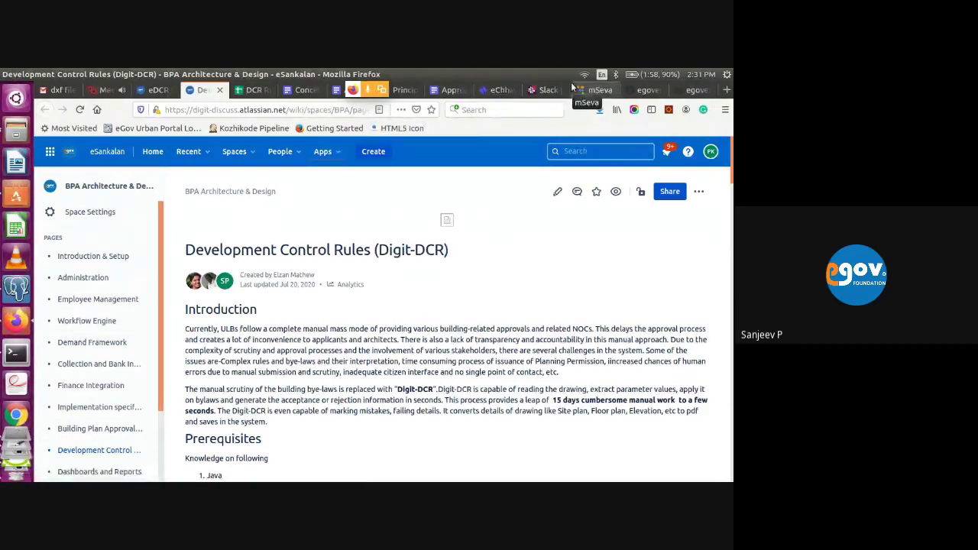
- Switch to the Google Meet call and stop presenting the screen
click(107, 90)
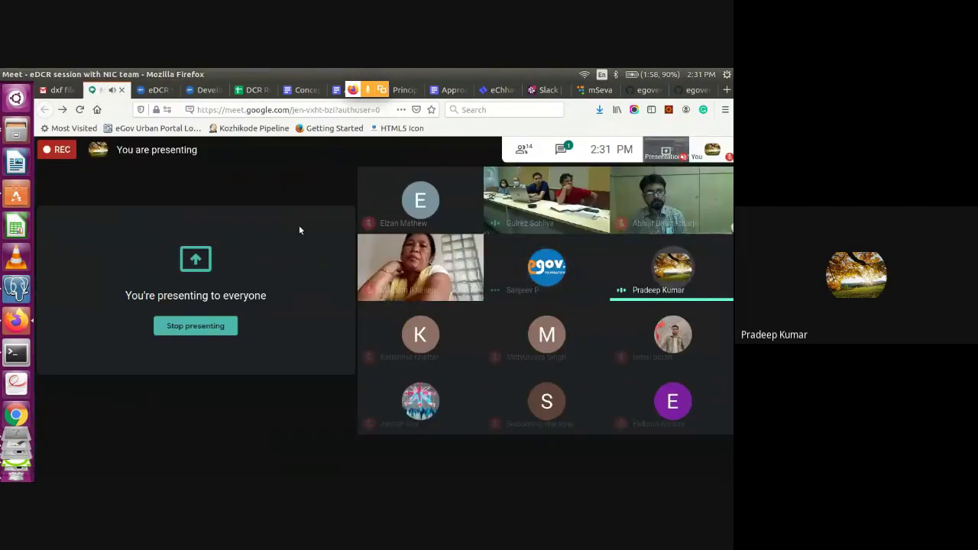
click(196, 325)
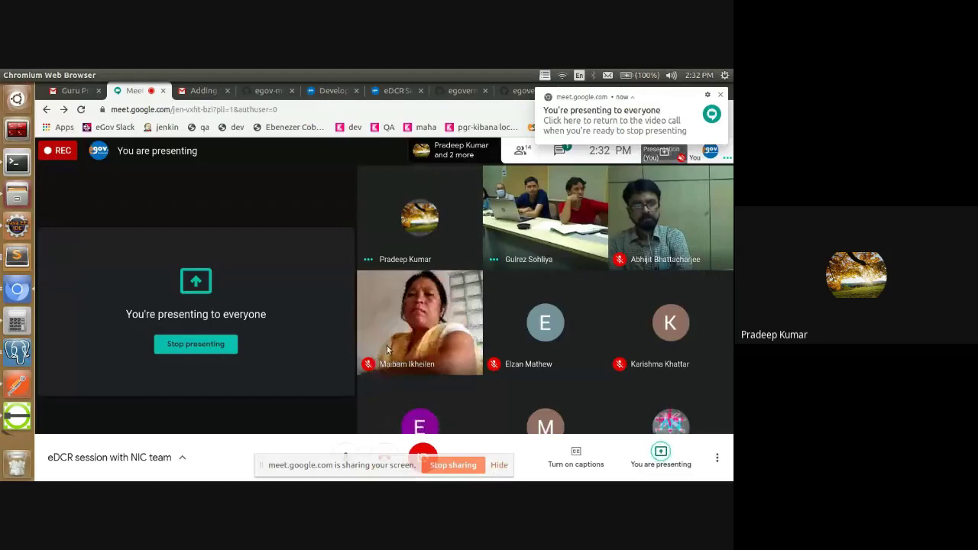
- Dismiss the presenting notification and examine the prerequisites on the Development Control Rules (Digit-DCR) page, highlighting the 2D drawing basics item
mouse_move(396, 348)
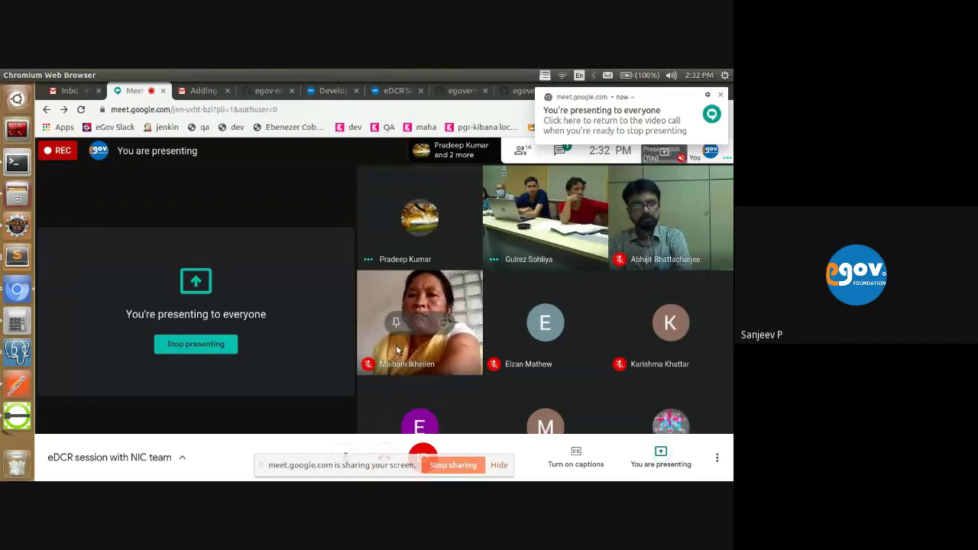
click(723, 95)
click(396, 90)
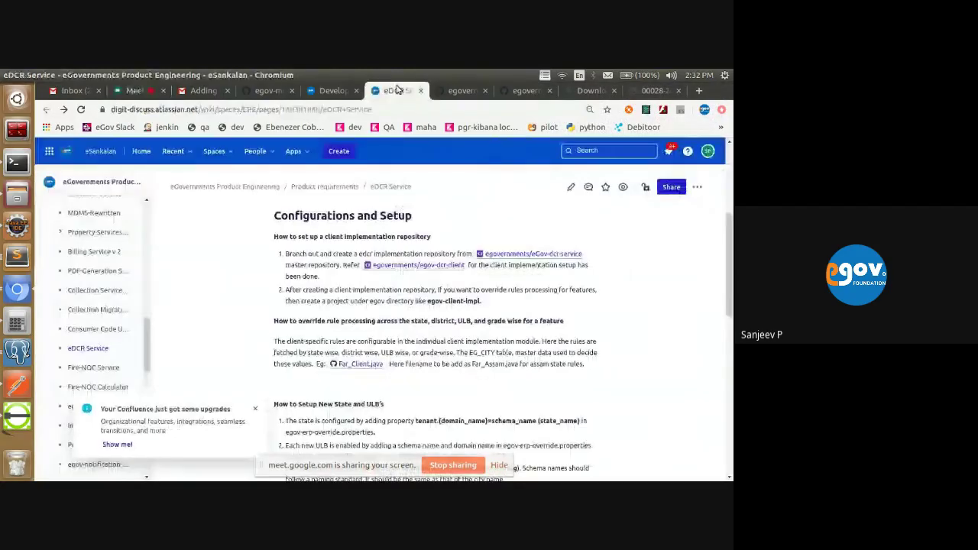
click(315, 94)
scroll(371, 323, down, 3)
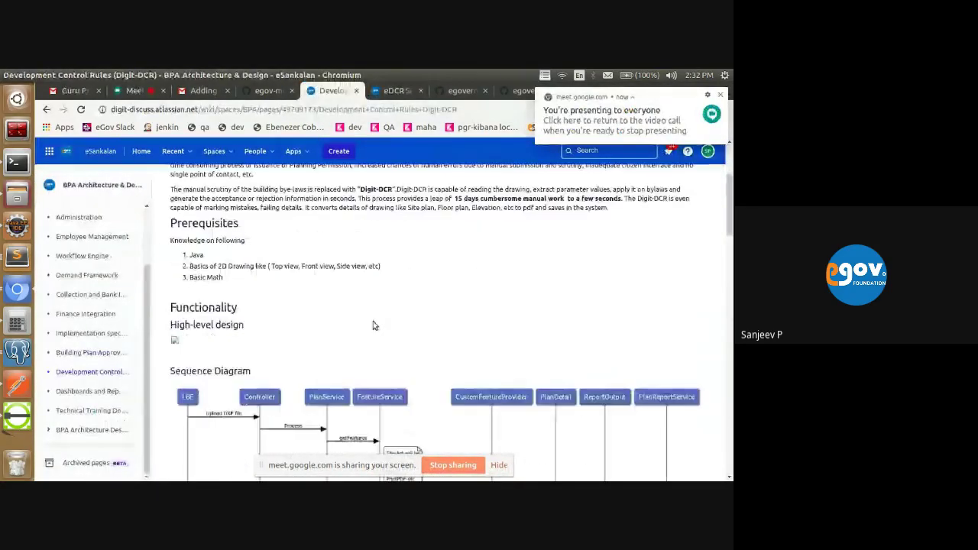
right_click(364, 316)
click(356, 309)
scroll(356, 309, up, 1)
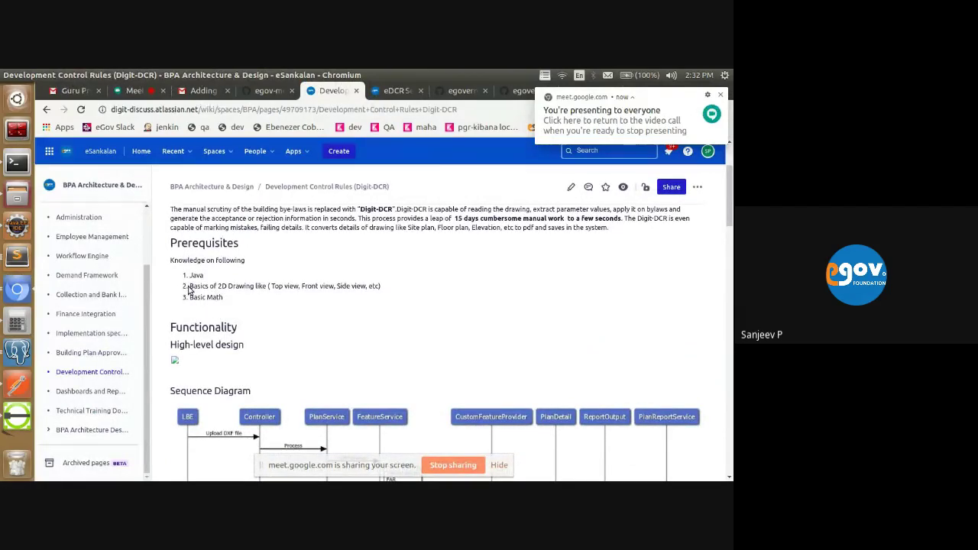
double_click(190, 288)
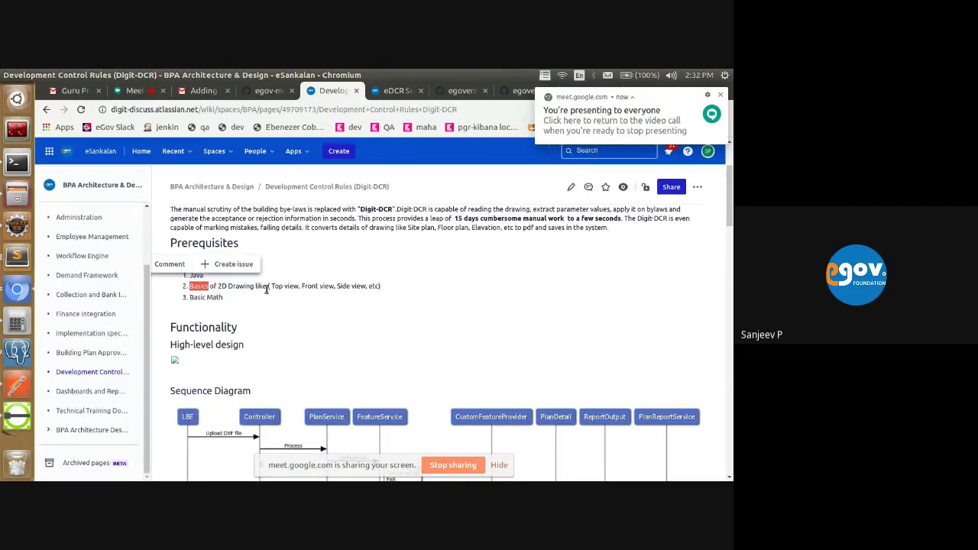
- Examine the sequence diagram on the Development Control Rules page, from DXF upload to feature extraction
scroll(333, 308, down, 3)
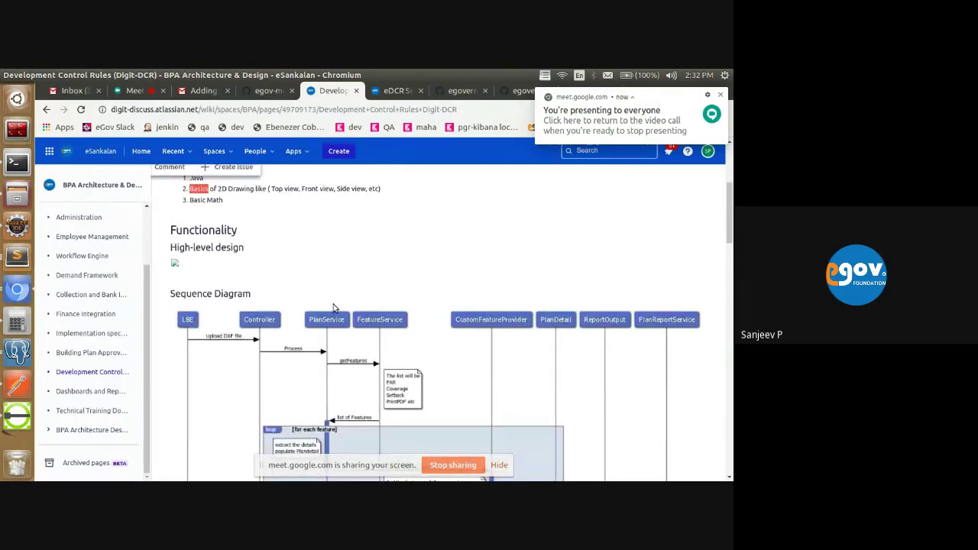
scroll(334, 308, down, 1)
scroll(333, 307, down, 2)
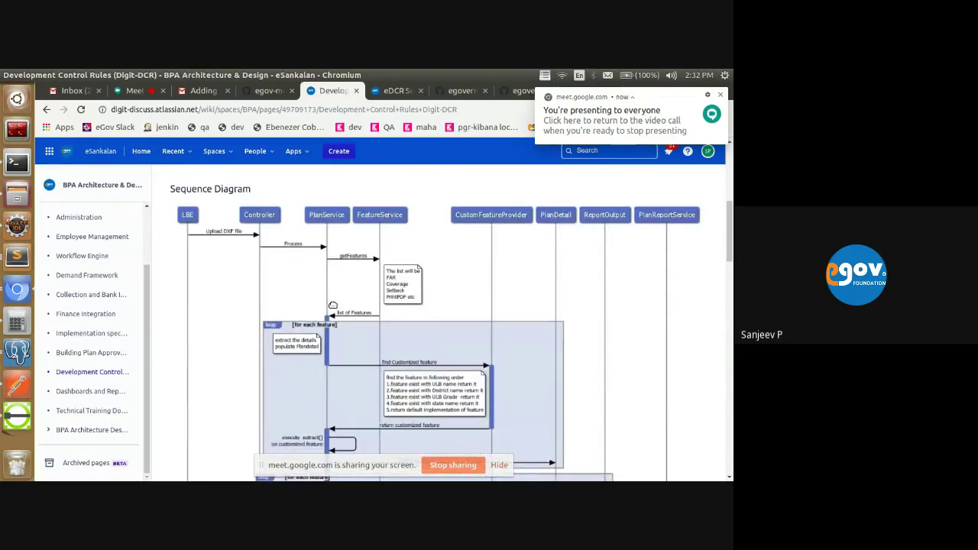
- Examine the Scrutinize Plan, Fetch scrutinized plan details and Extract Plan API descriptions on the eDCR Service page
click(382, 90)
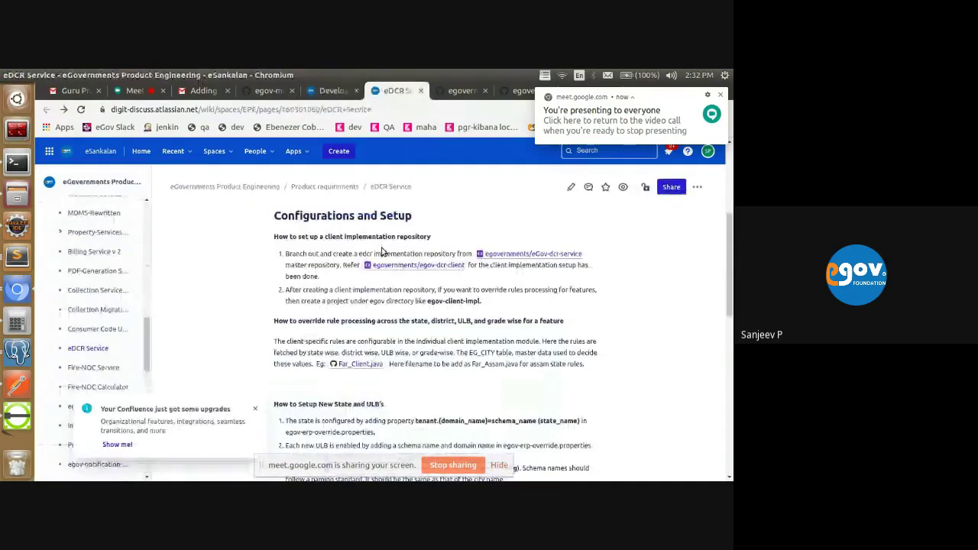
scroll(402, 283, down, 6)
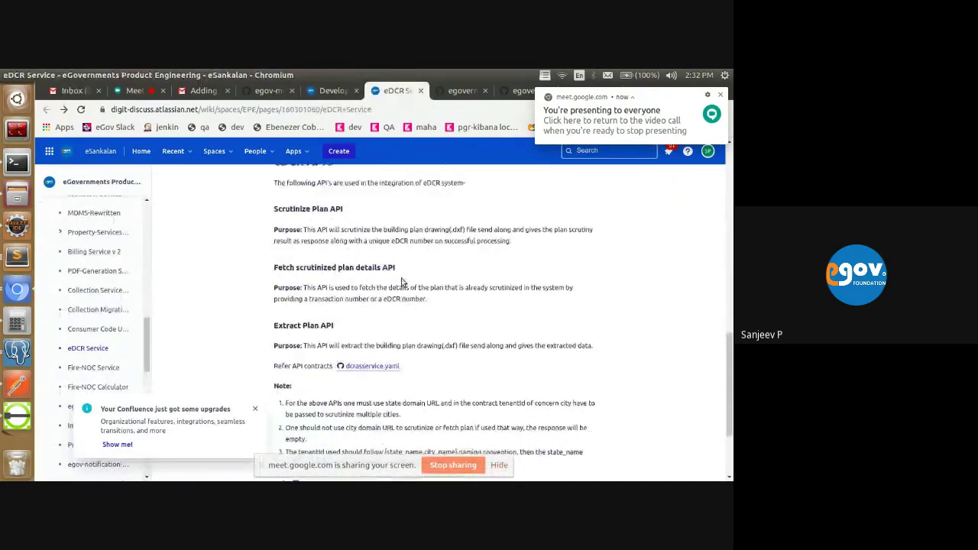
scroll(403, 283, up, 1)
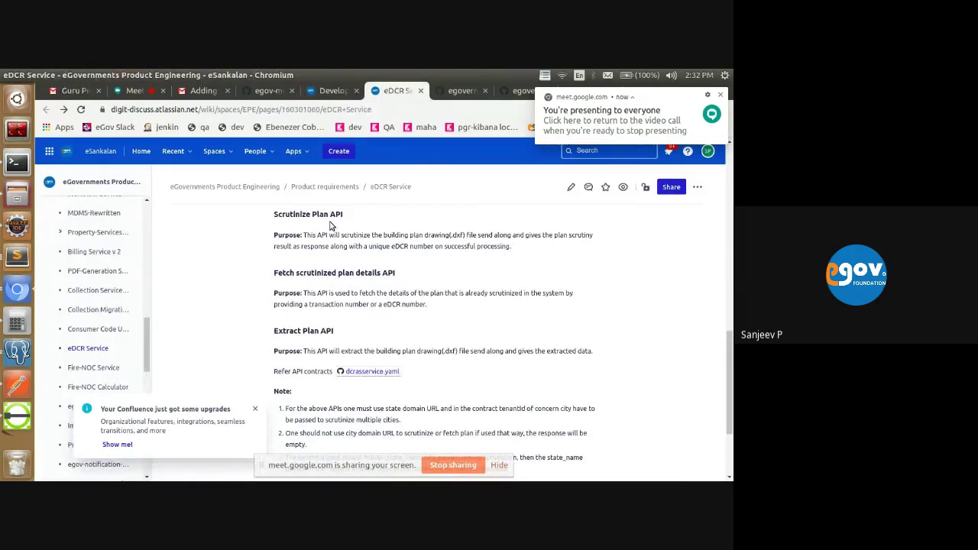
scroll(357, 275, down, 1)
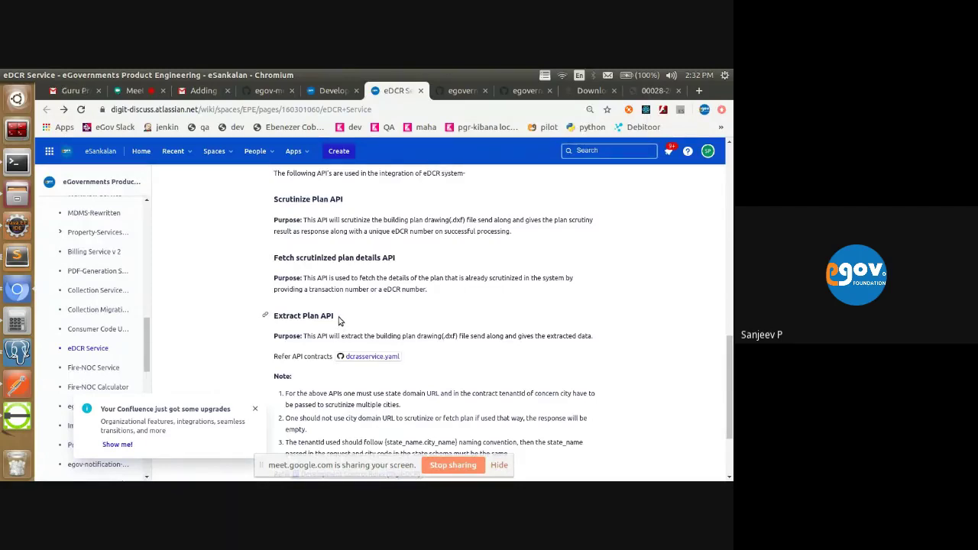
- Open the downloaded building plan scrutiny report PDF
click(638, 93)
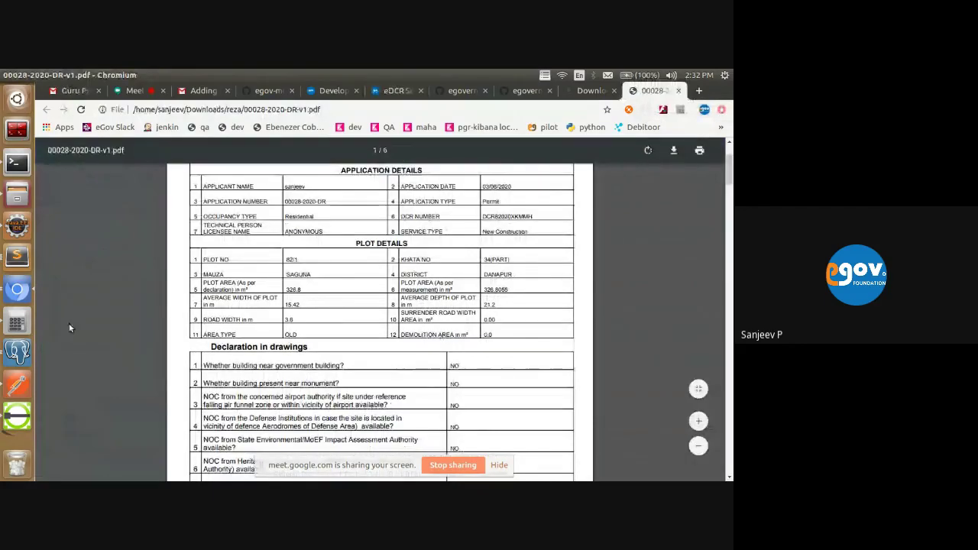